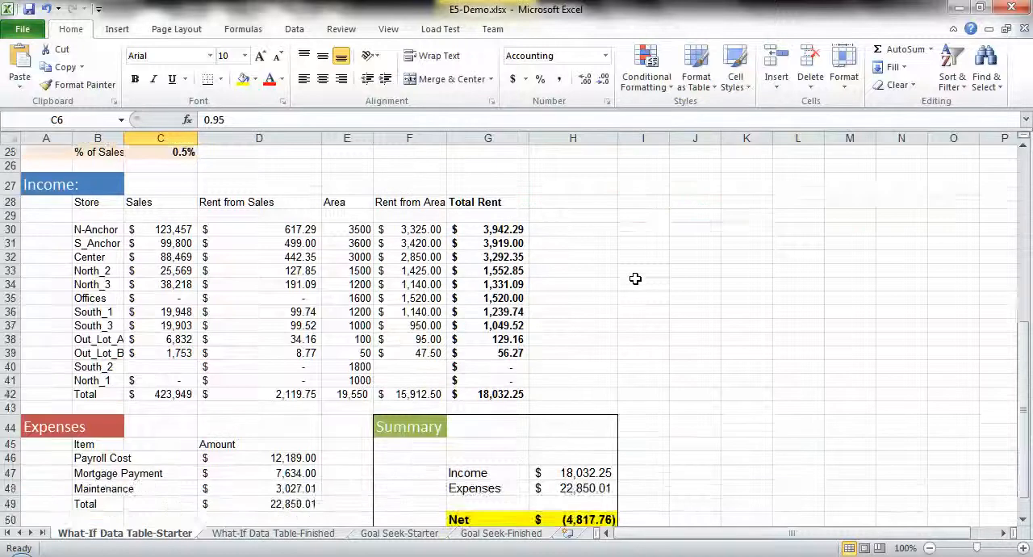
- Examine the income, expenses and summary sections, including the Net formula in H50
scroll(633, 280, "up", 8)
scroll(615, 276, "down", 7)
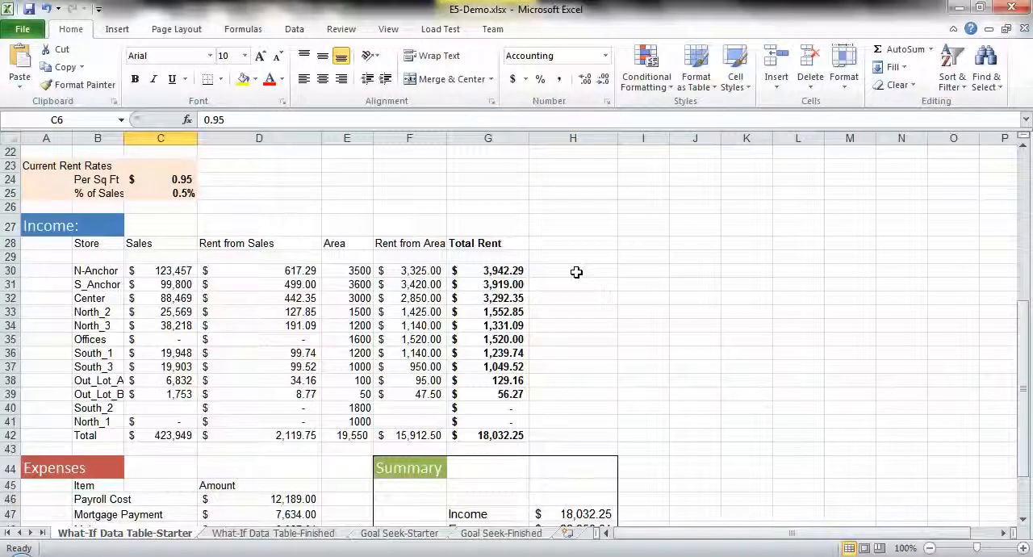
scroll(575, 272, "down", 2)
scroll(166, 202, "up", 2)
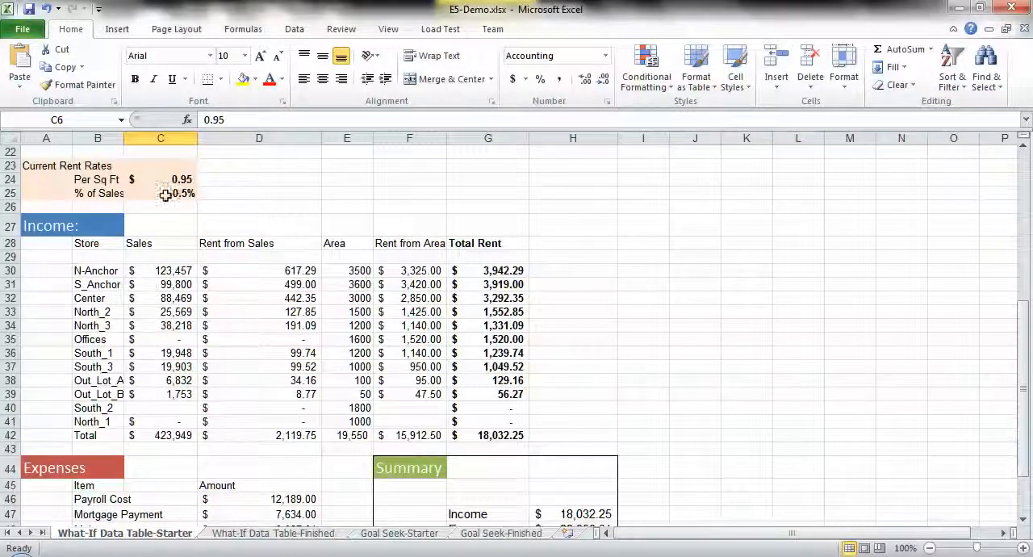
scroll(364, 394, "down", 3)
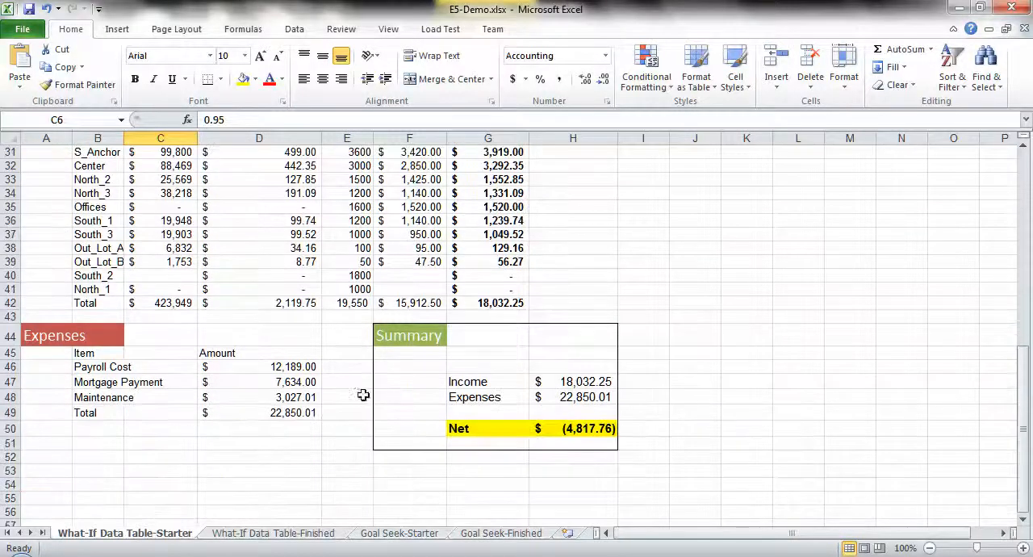
scroll(143, 270, "up", 2)
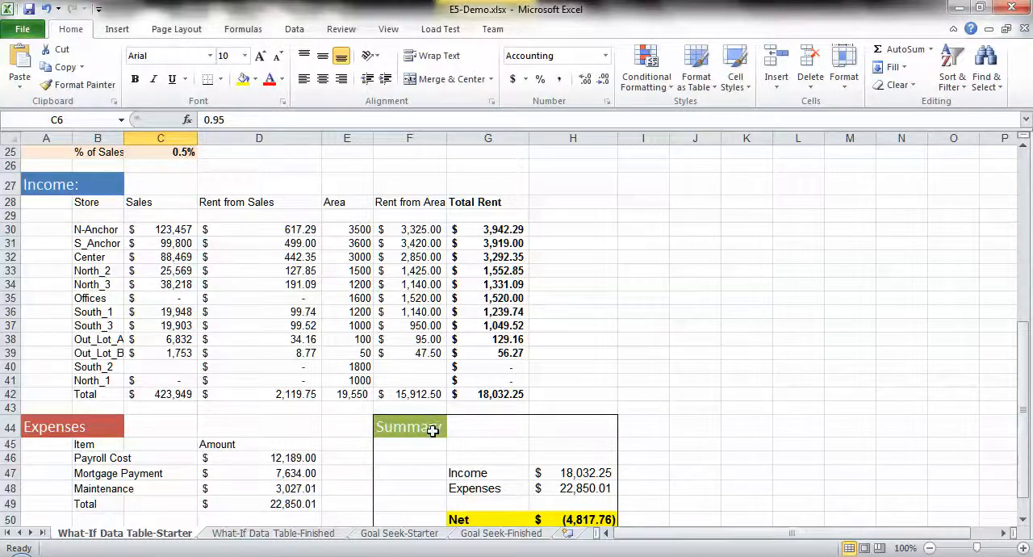
scroll(454, 424, "down", 2)
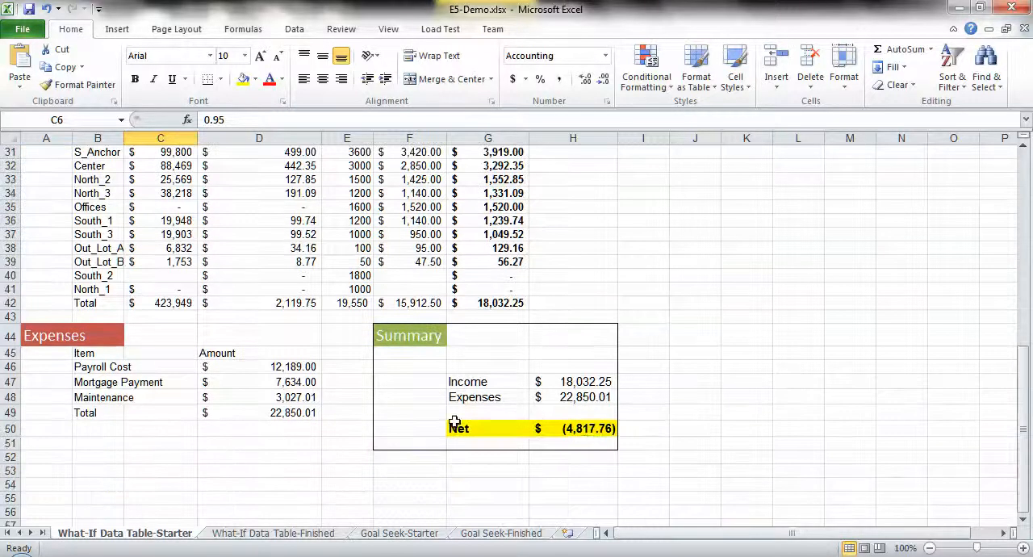
left_click(578, 429)
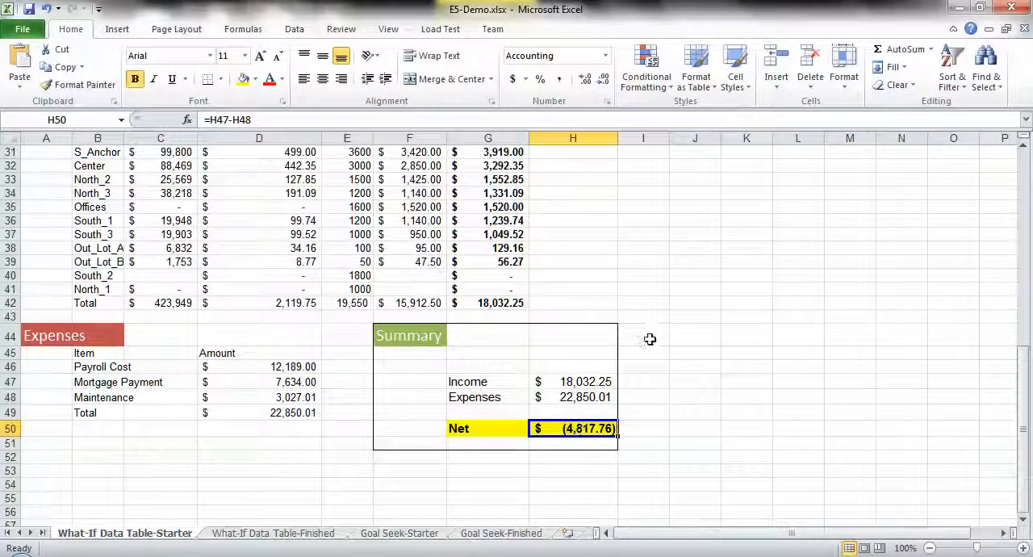
- Inspect the current rent rates in C24 and C25 and compare them with the starting rate in C6
scroll(652, 336, "up", 10)
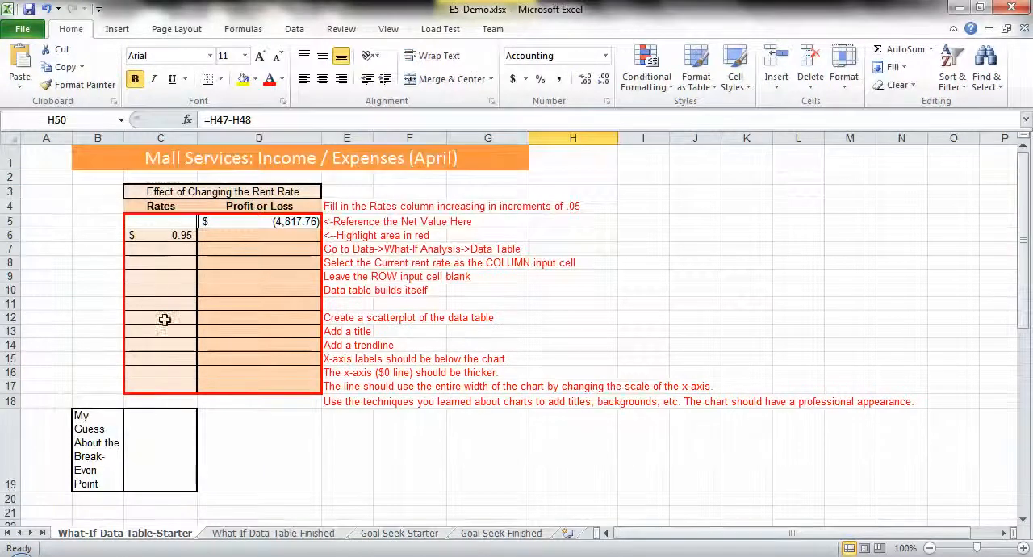
scroll(165, 319, "down", 3)
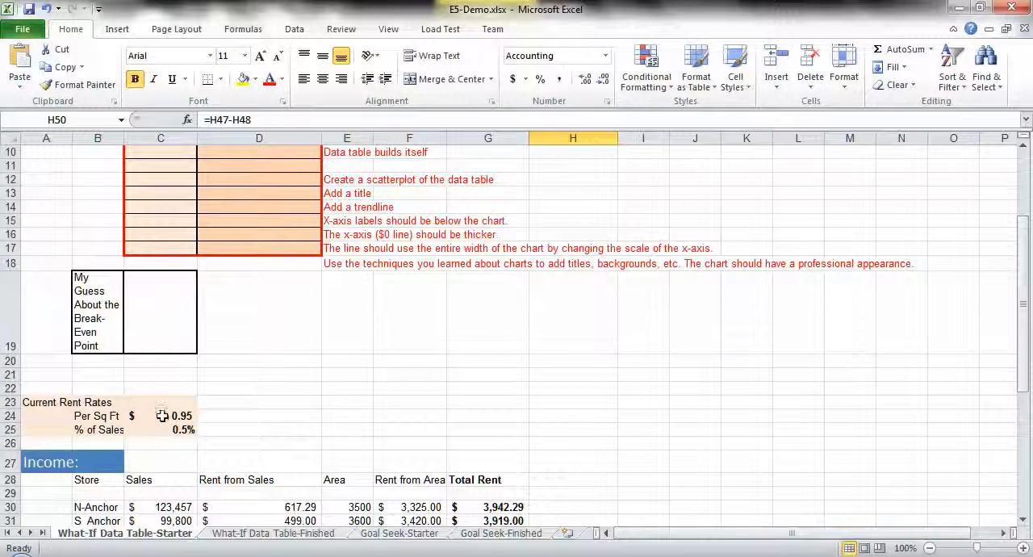
left_click(162, 416)
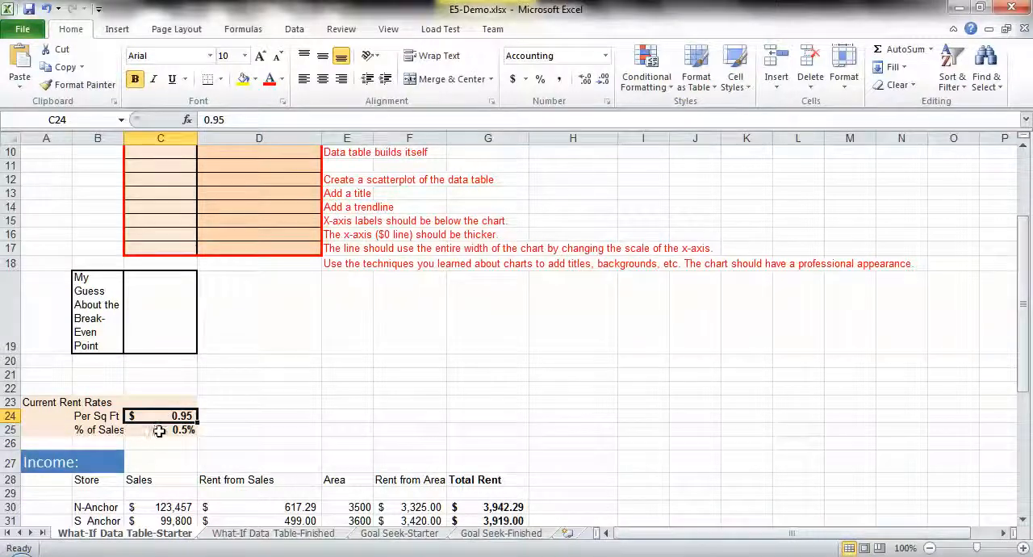
left_click(156, 430)
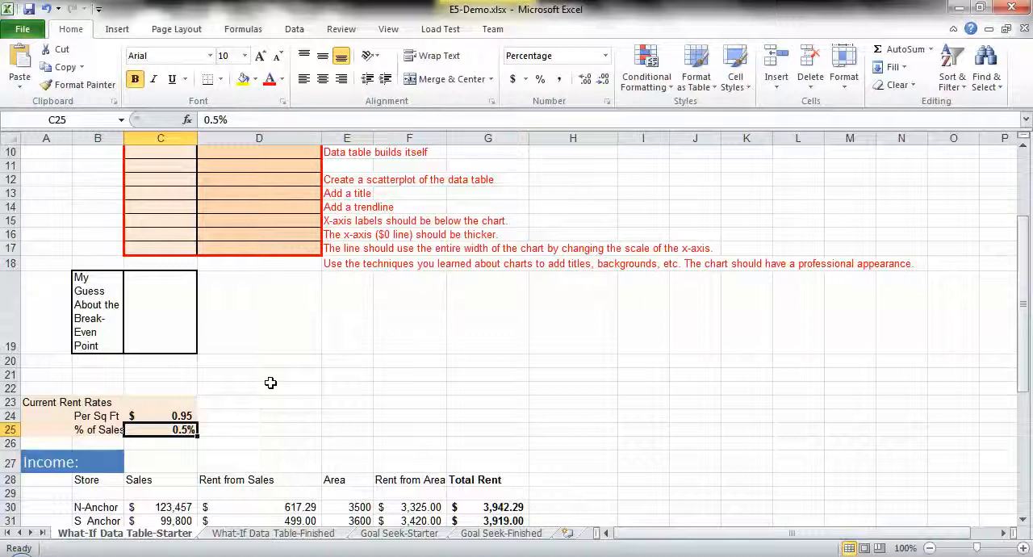
scroll(271, 382, "up", 3)
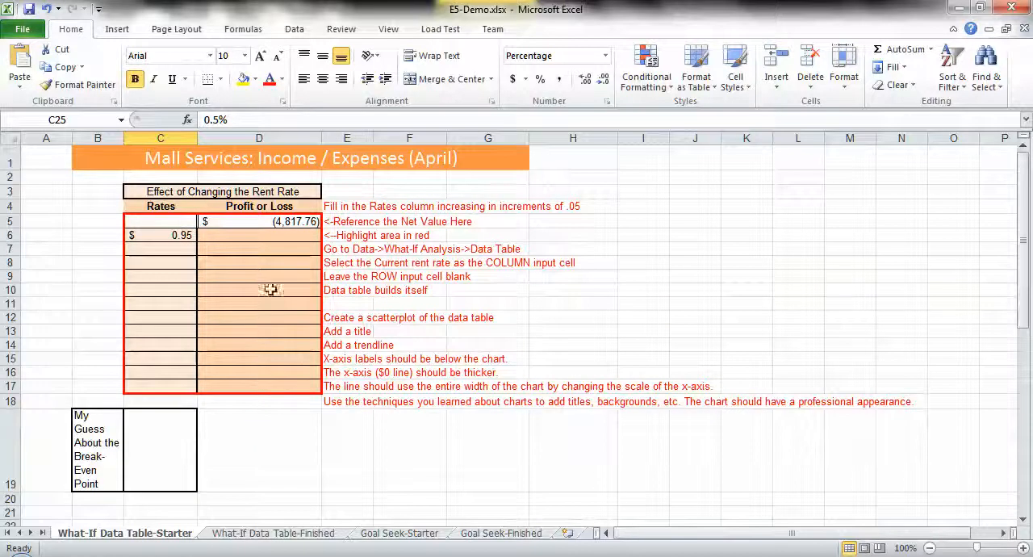
left_click(175, 235)
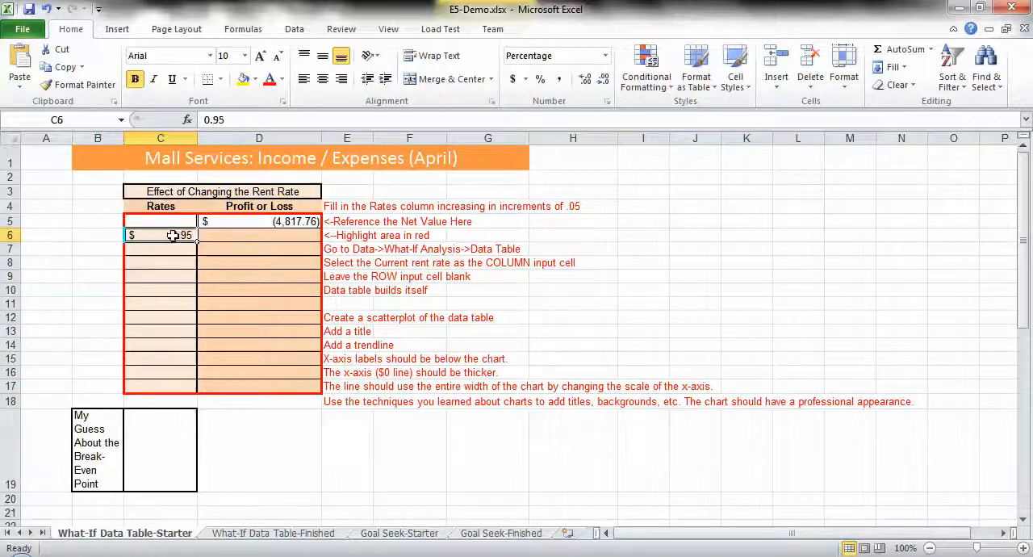
scroll(161, 379, "down", 4)
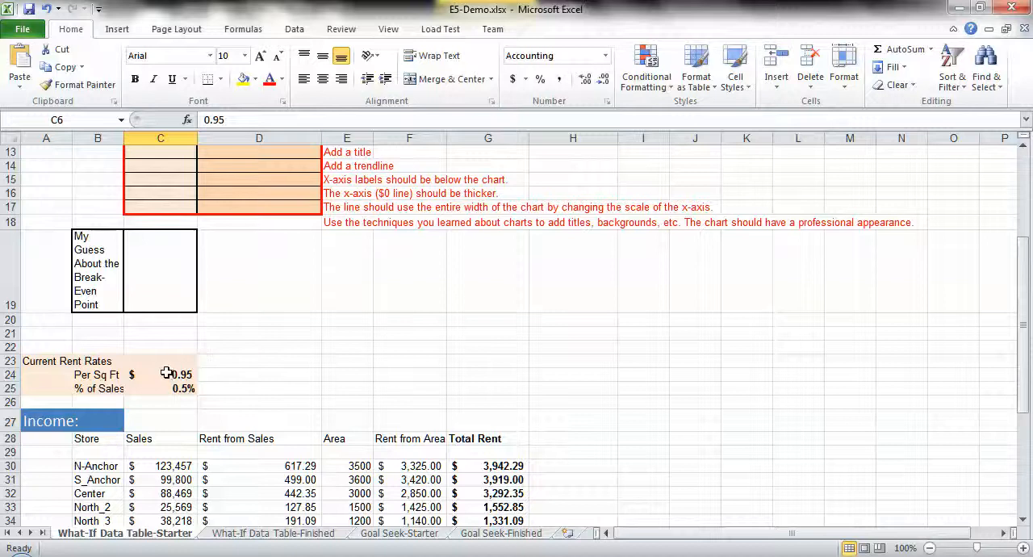
scroll(239, 355, "up", 4)
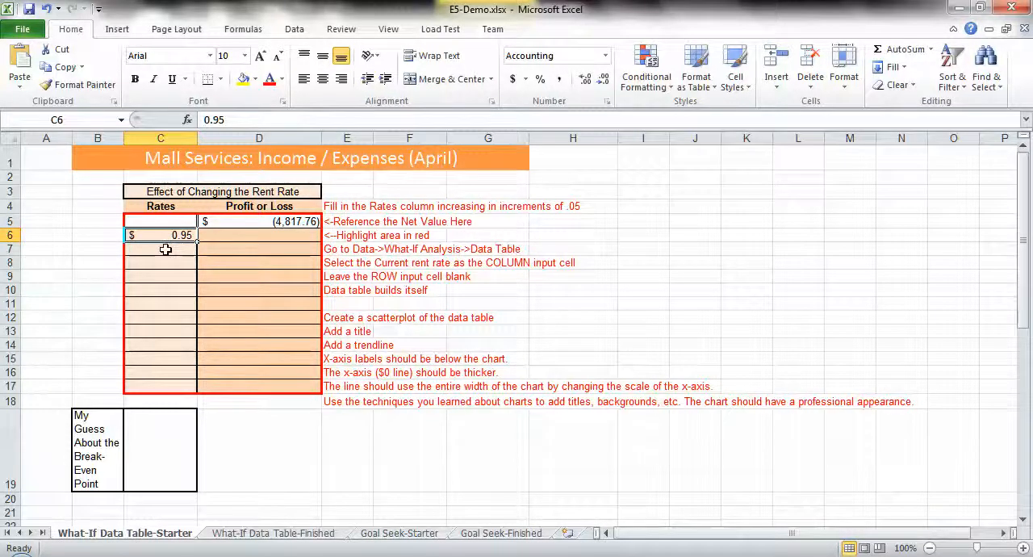
- Enter 1 as the second rate in cell C7 of the Rates column
left_click(337, 206)
left_click(171, 250)
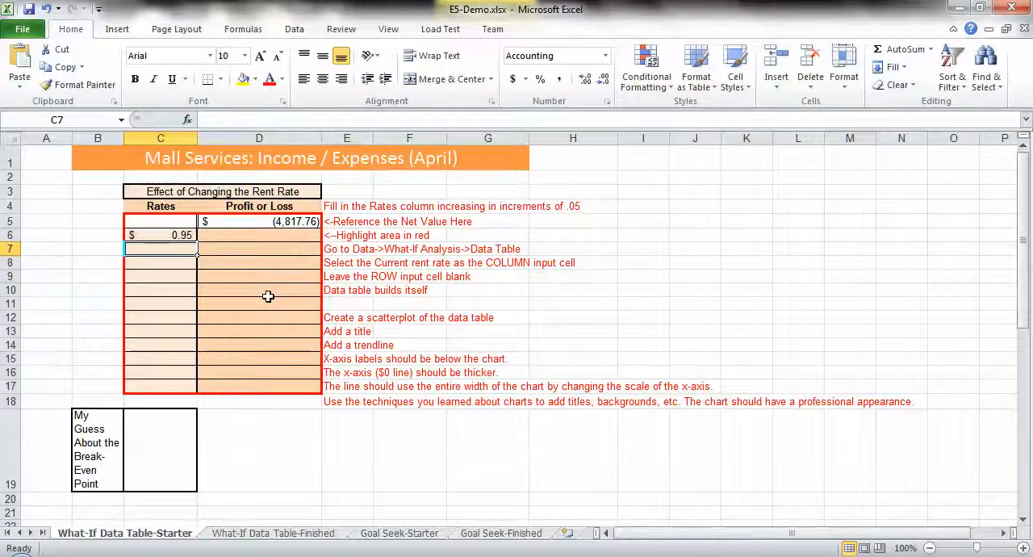
type("1")
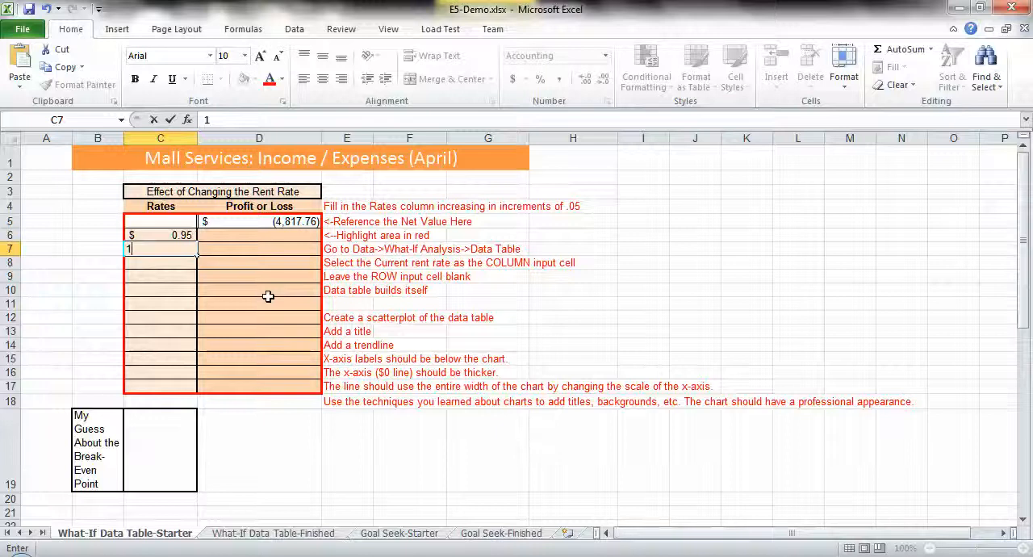
key("Return")
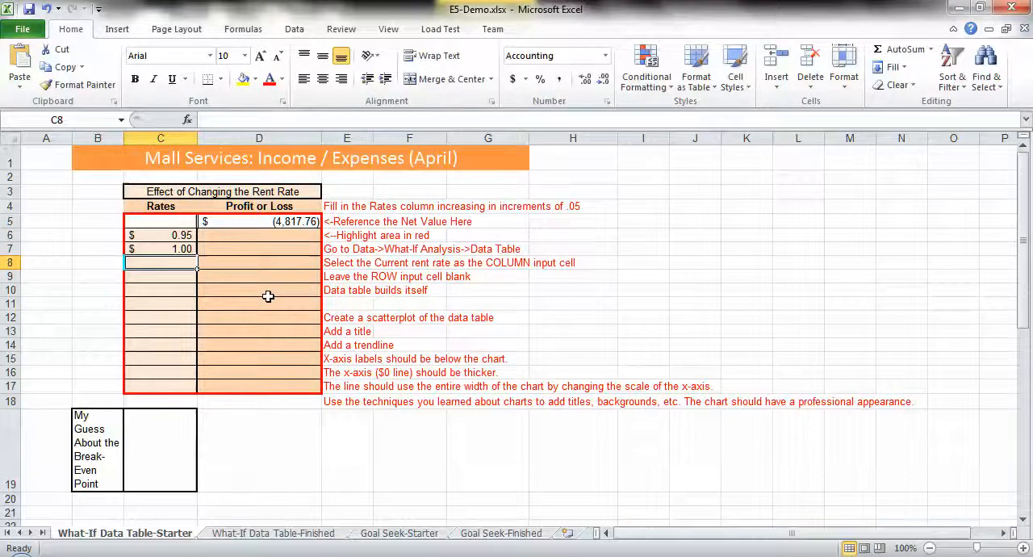
- Extend the series in C6:C7 down to C17 so the Rates column rises in .05 increments to 1.50
left_click(152, 232)
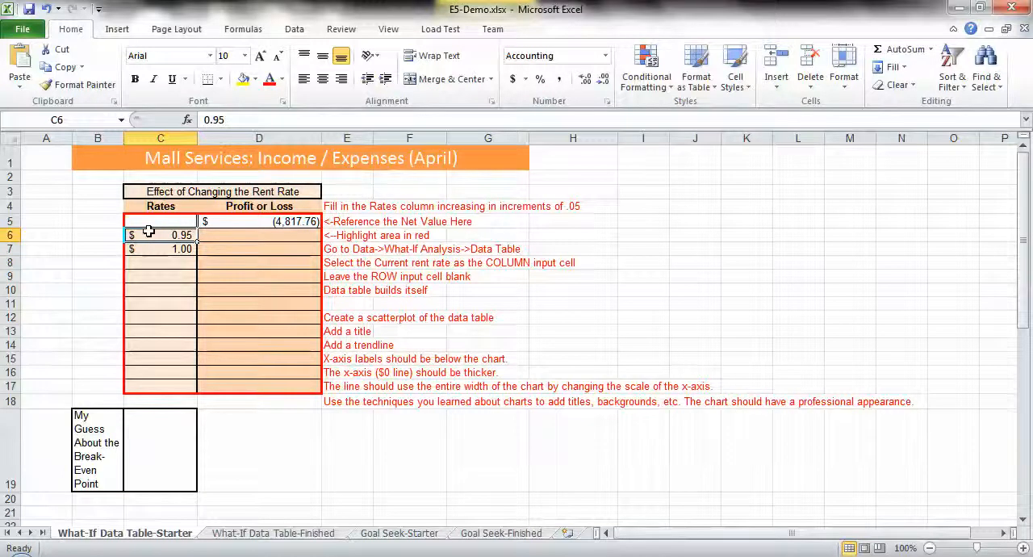
key("shift+Down")
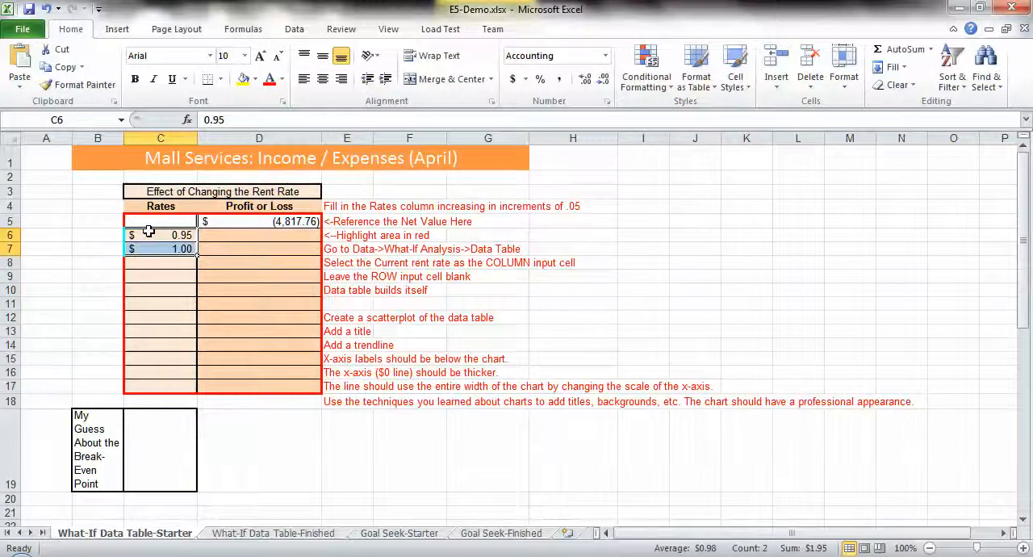
key("Up")
key("Down")
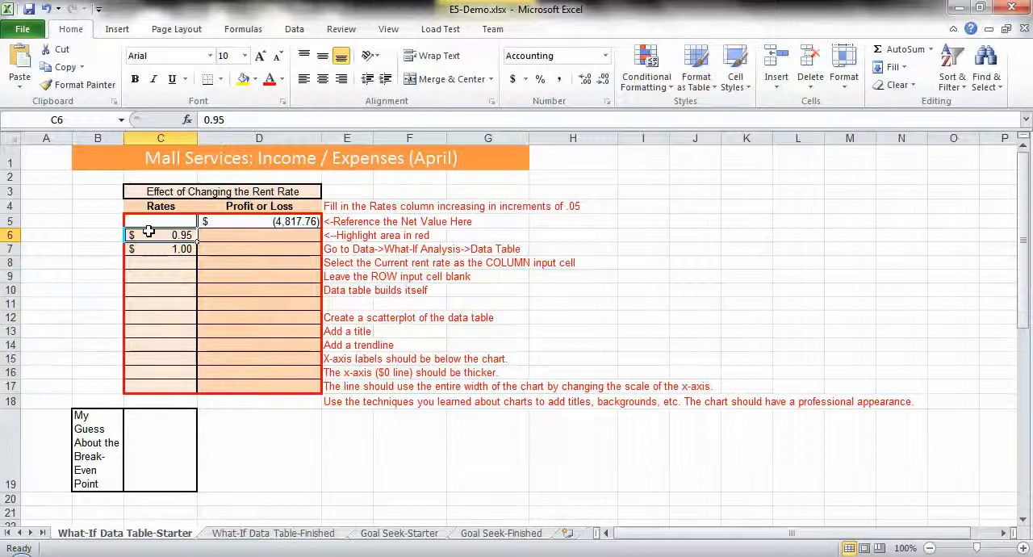
key("shift+Down")
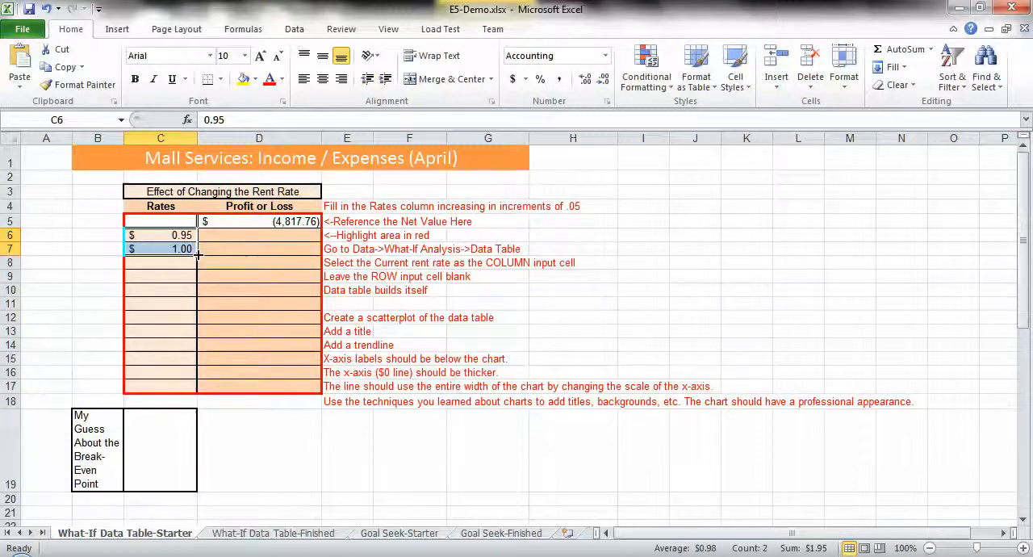
left_click_drag(197, 258, 196, 390)
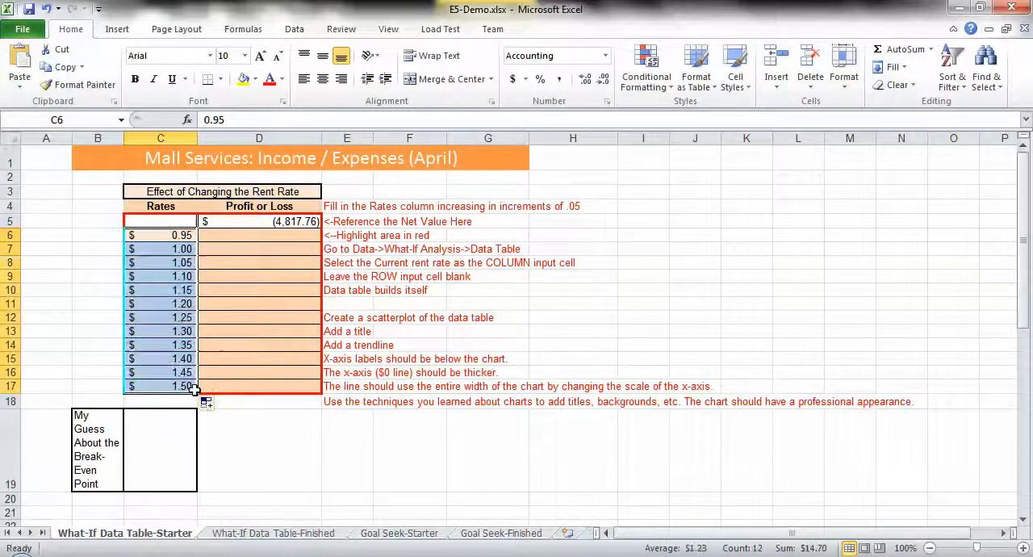
left_click(147, 263)
left_click(151, 277)
left_click(150, 291)
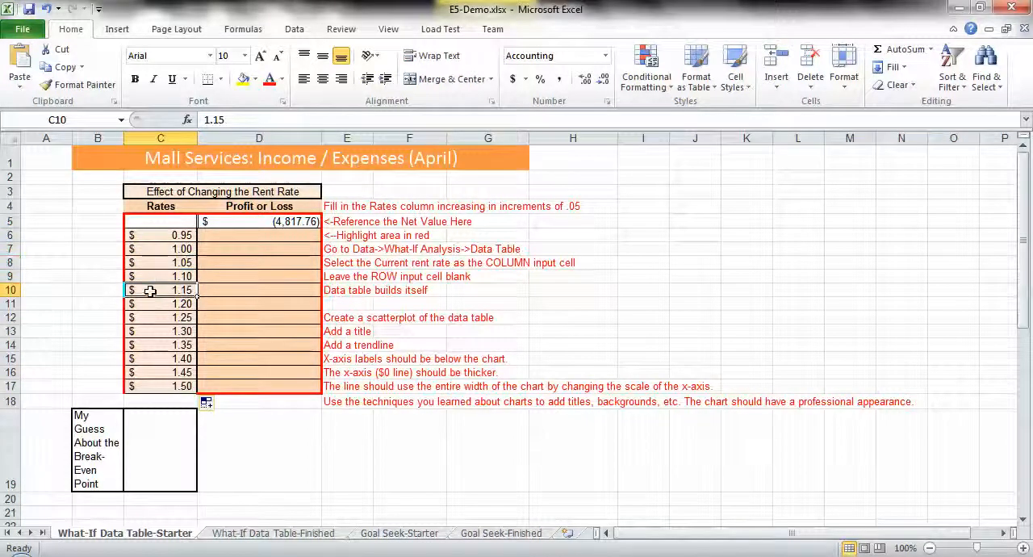
left_click(150, 305)
left_click(155, 318)
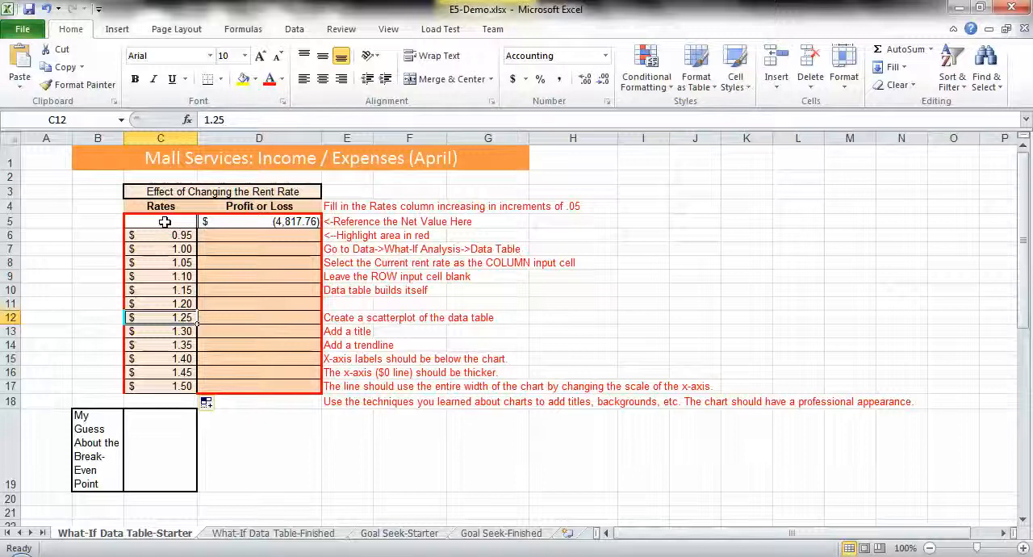
- Trace the Profit or Loss reference in D5 to the Net value in H50, and check the per-square-foot rate in C24
left_click_drag(165, 222, 272, 385)
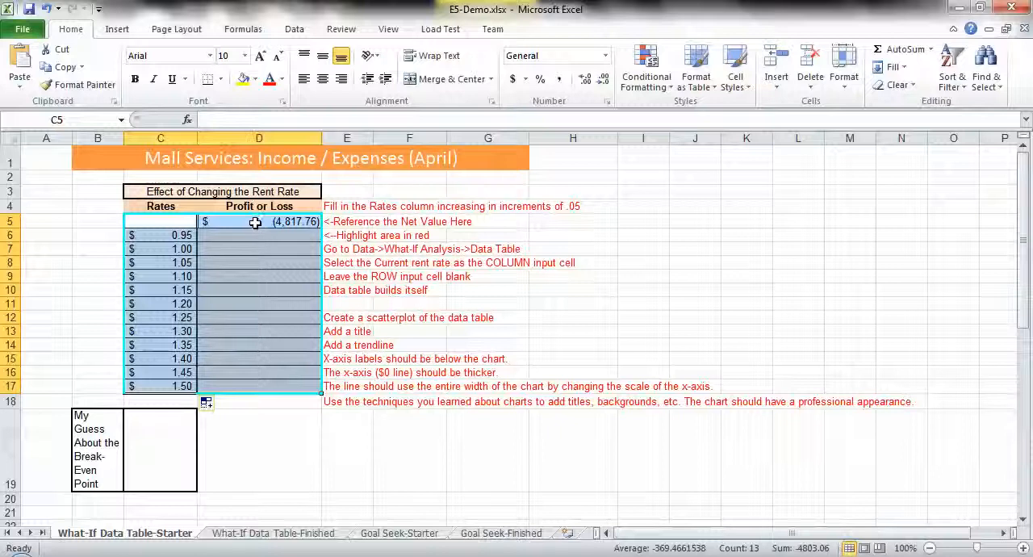
left_click(265, 224)
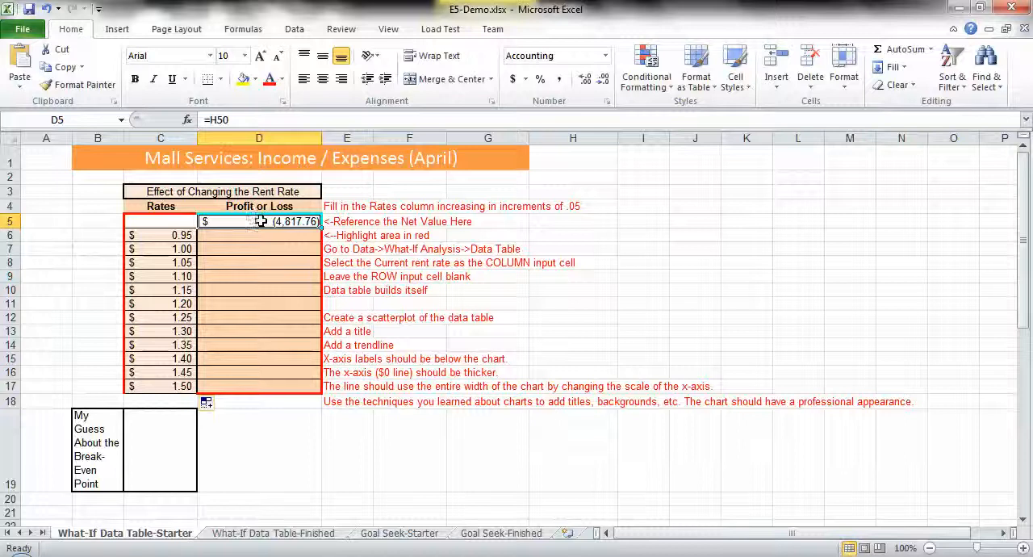
left_click(241, 119)
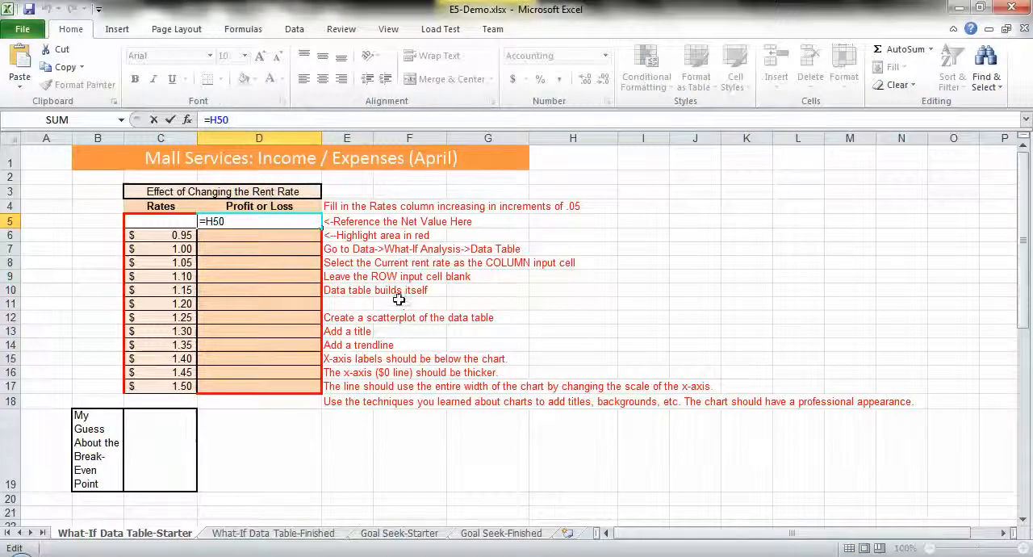
left_click(395, 451)
scroll(416, 428, "down", 6)
scroll(416, 427, "down", 6)
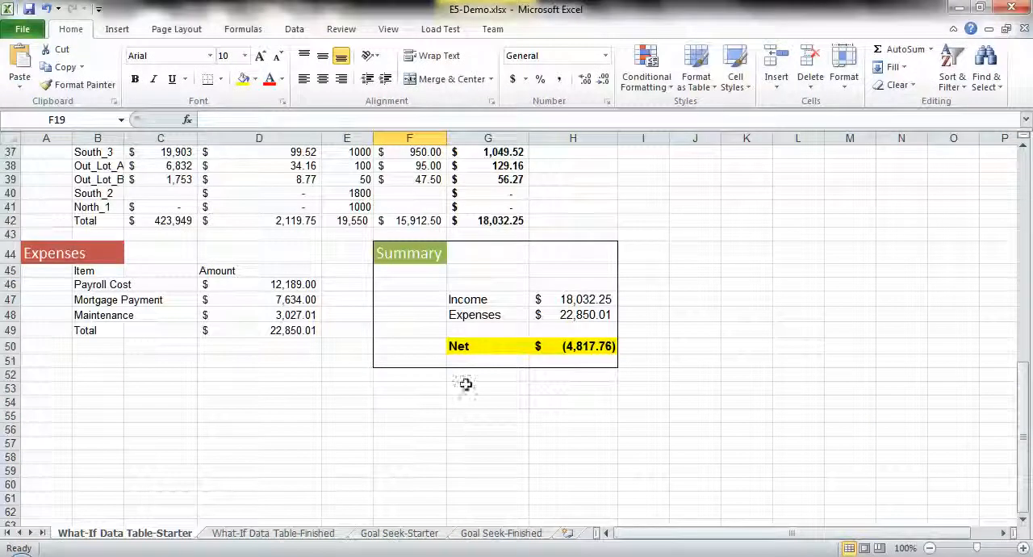
left_click(569, 347)
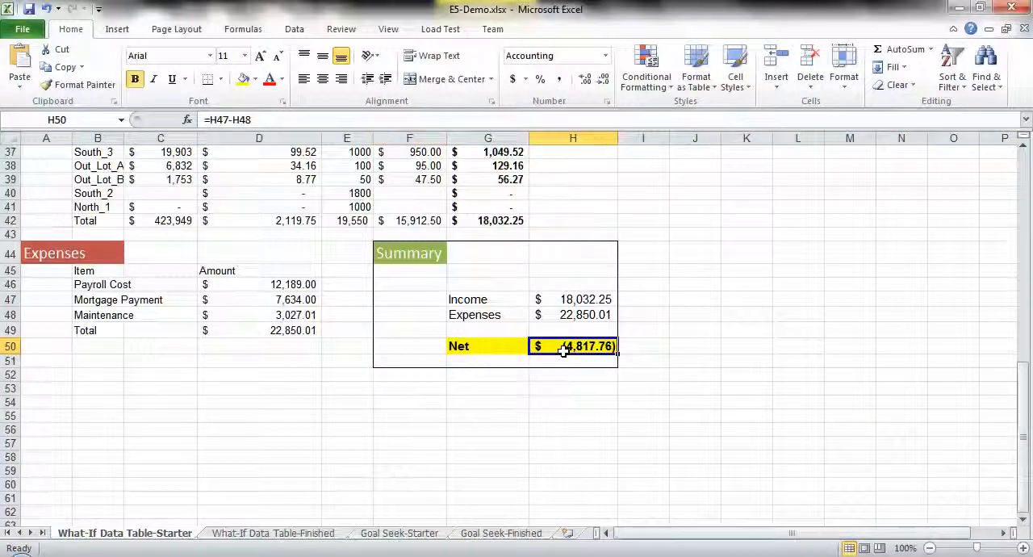
scroll(341, 323, "up", 8)
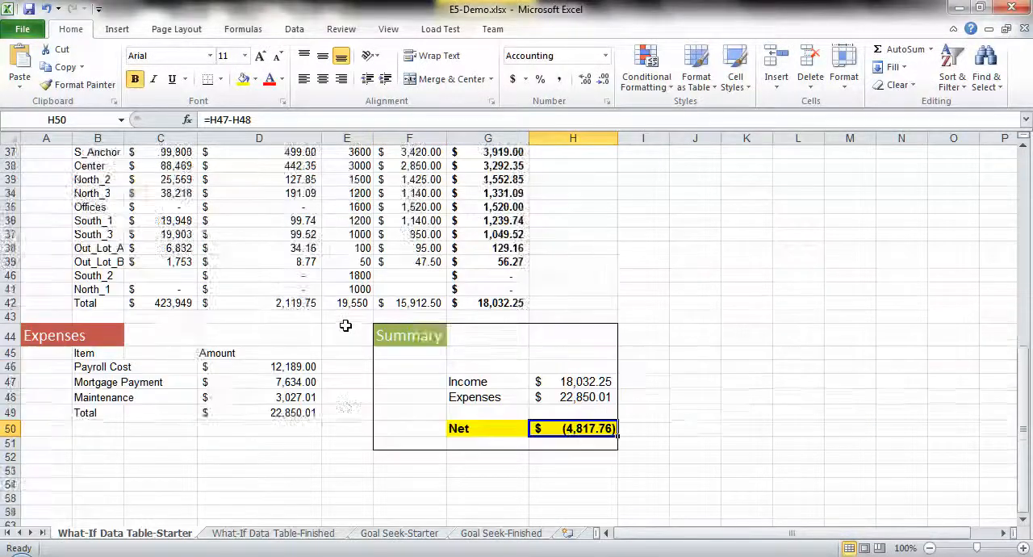
left_click(171, 376)
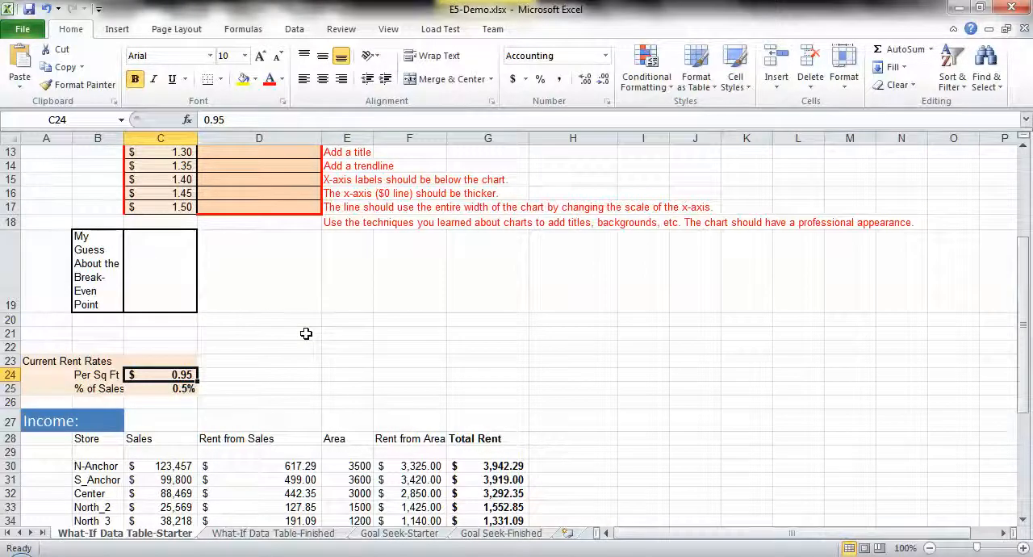
scroll(306, 333, "up", 4)
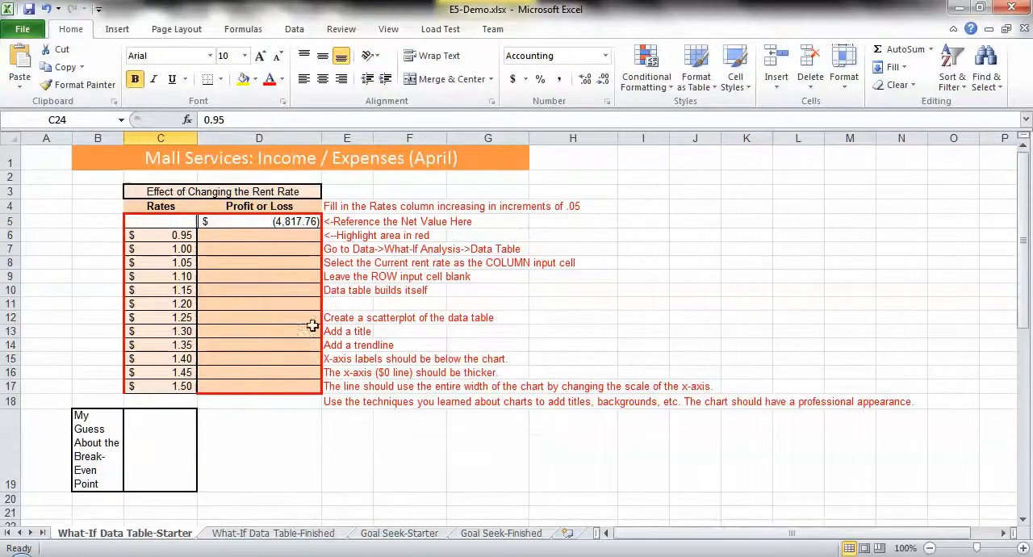
left_click(256, 221)
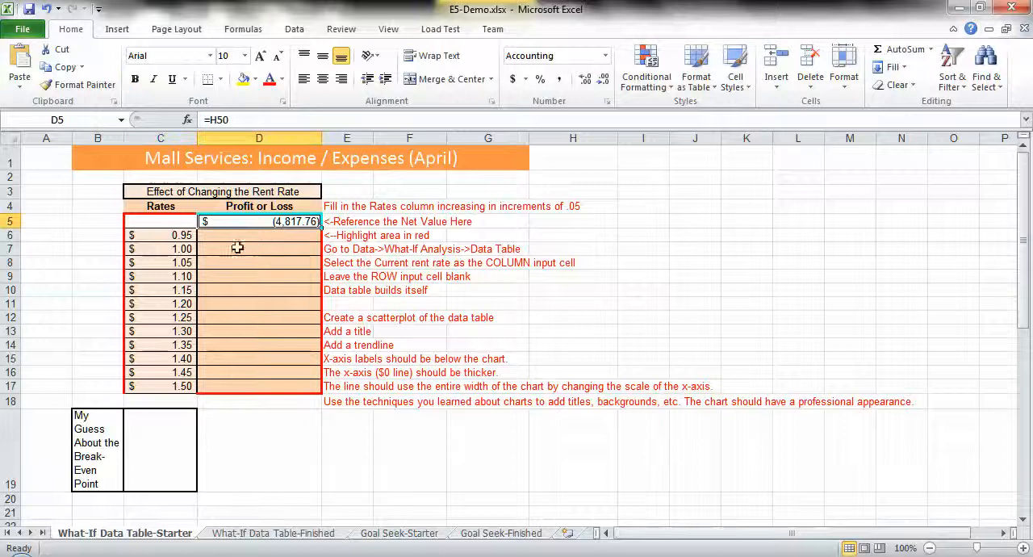
- Start a what-if Data Table on C5:D17 with the per-square-foot rent rate in C24 as the column input cell
left_click_drag(162, 222, 270, 381)
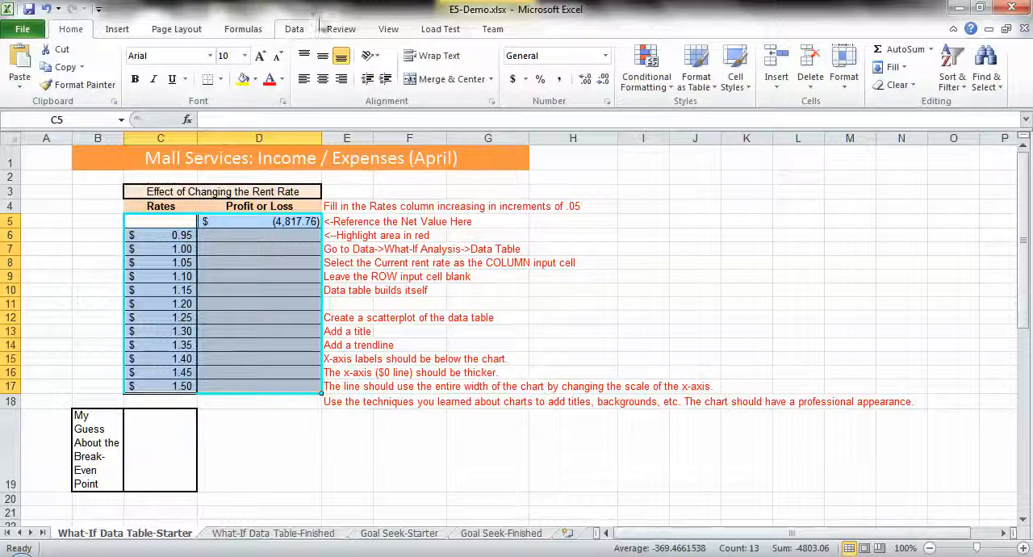
left_click(290, 31)
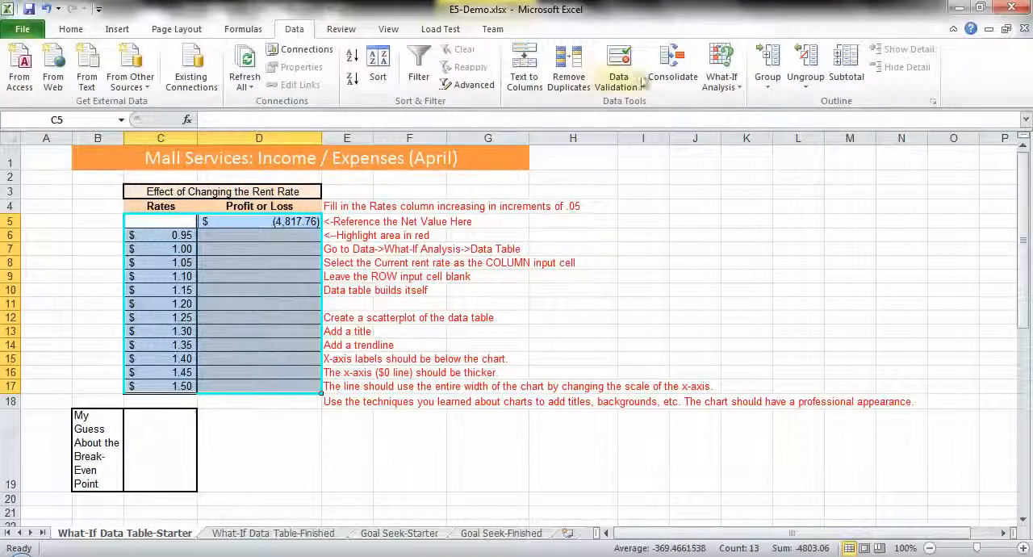
left_click(724, 86)
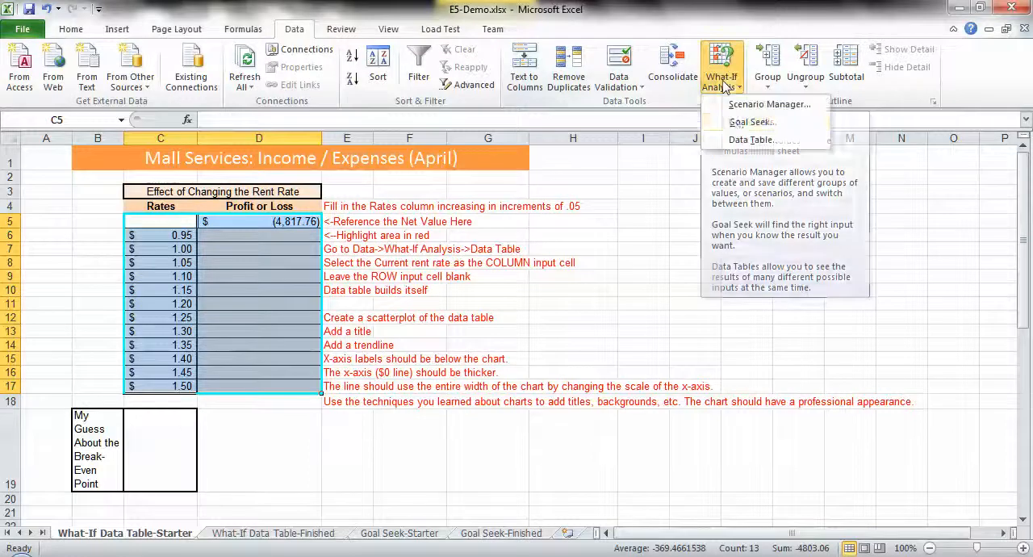
left_click(744, 141)
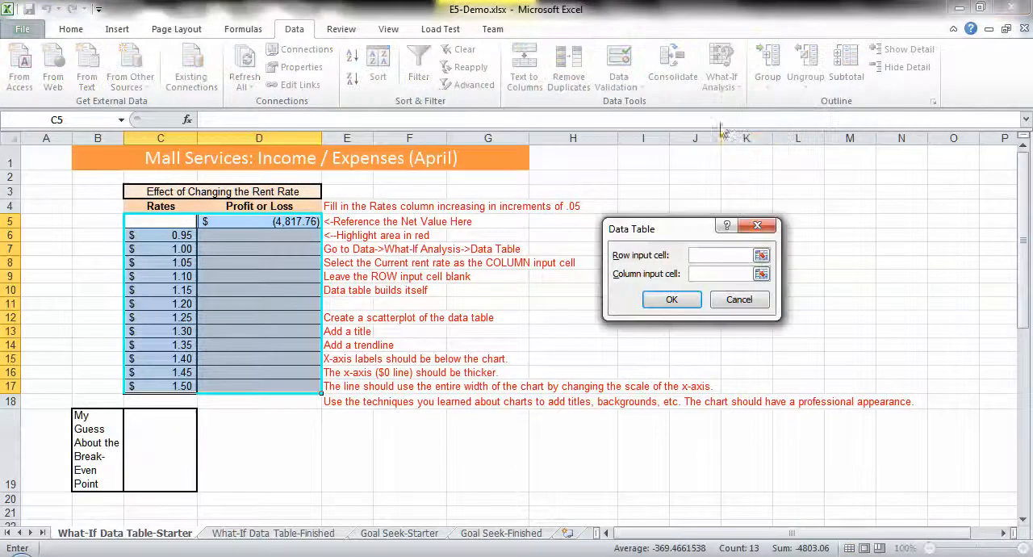
left_click(700, 274)
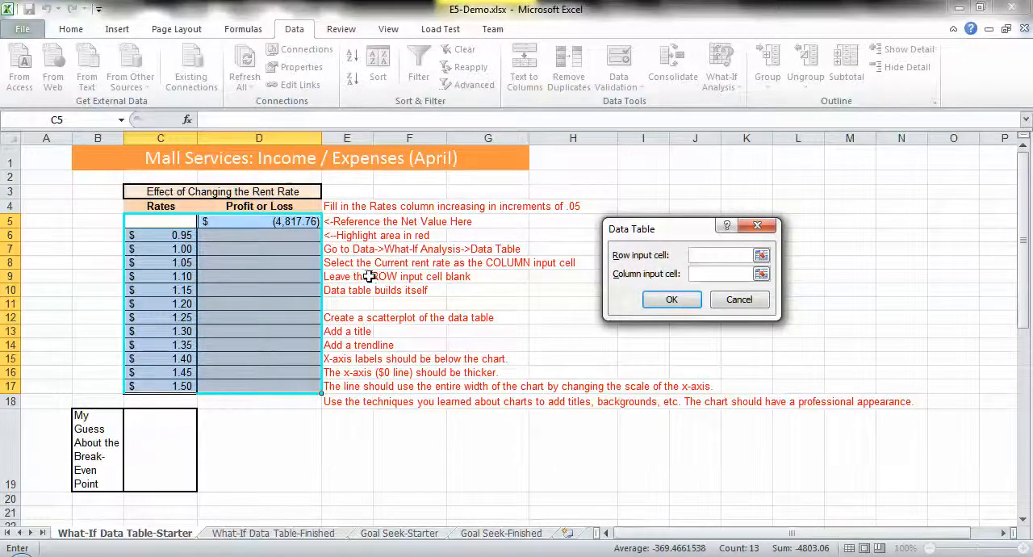
scroll(367, 276, "down", 3)
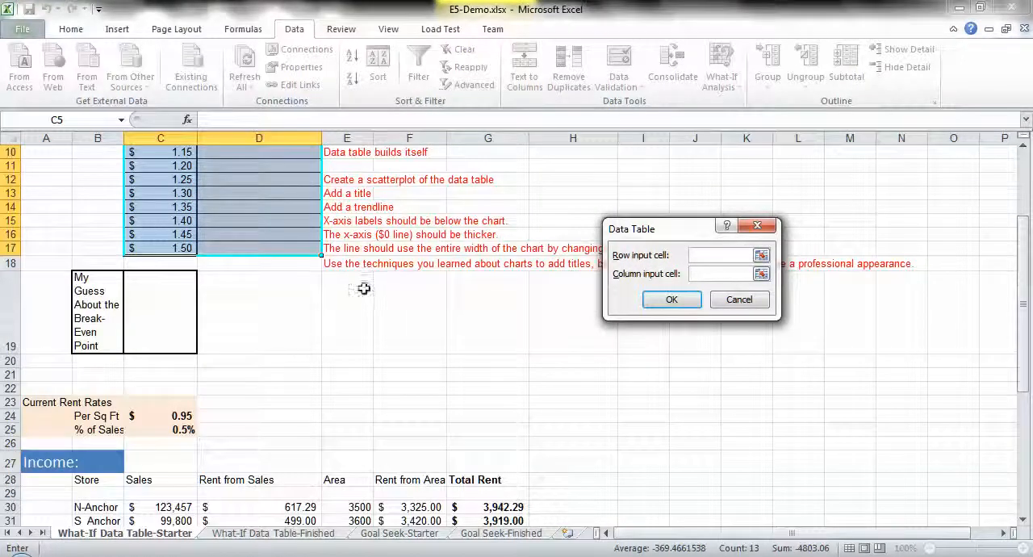
left_click(167, 417)
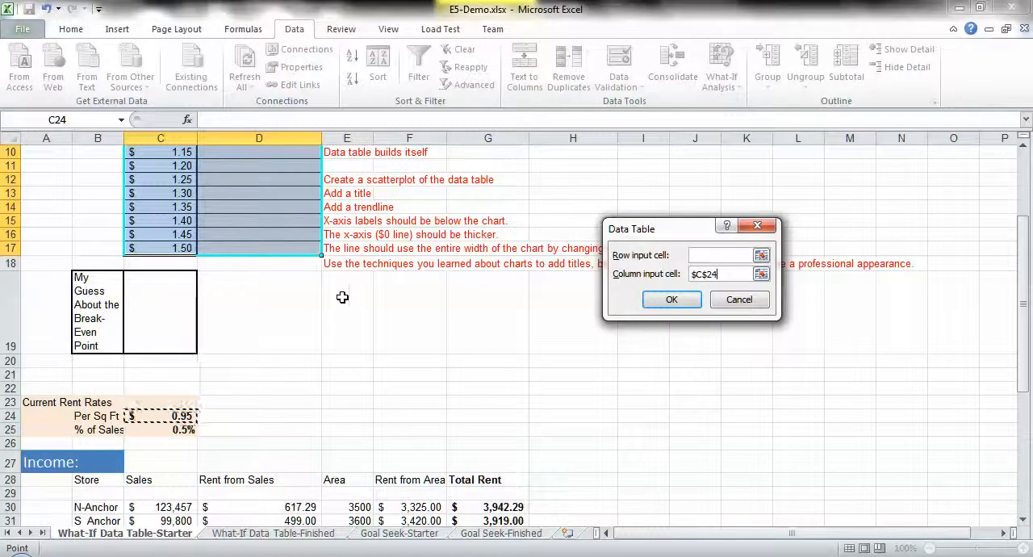
- Review how the per-square-foot rate in C24 carries through the Income table to the Net value in H50
scroll(342, 296, "up", 3)
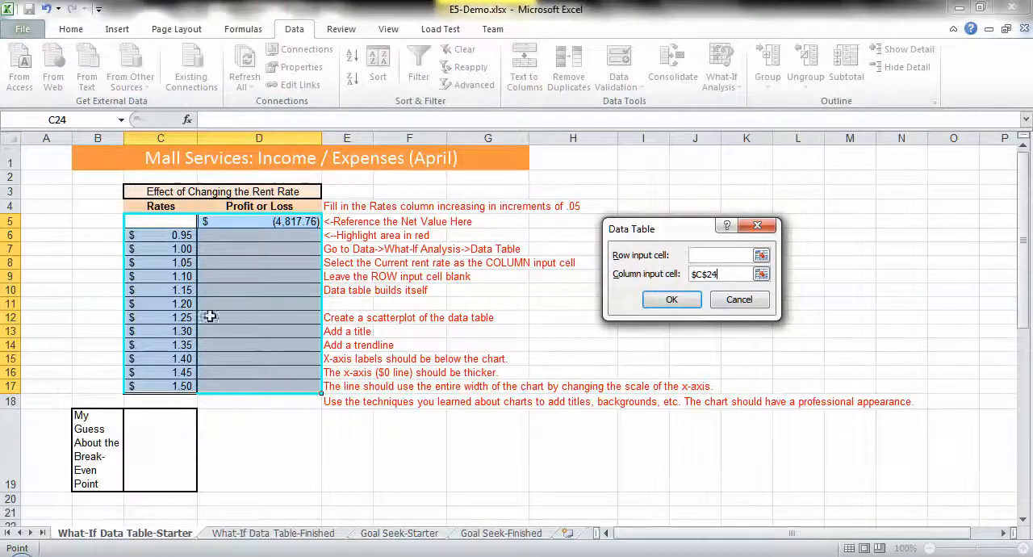
scroll(242, 323, "down", 3)
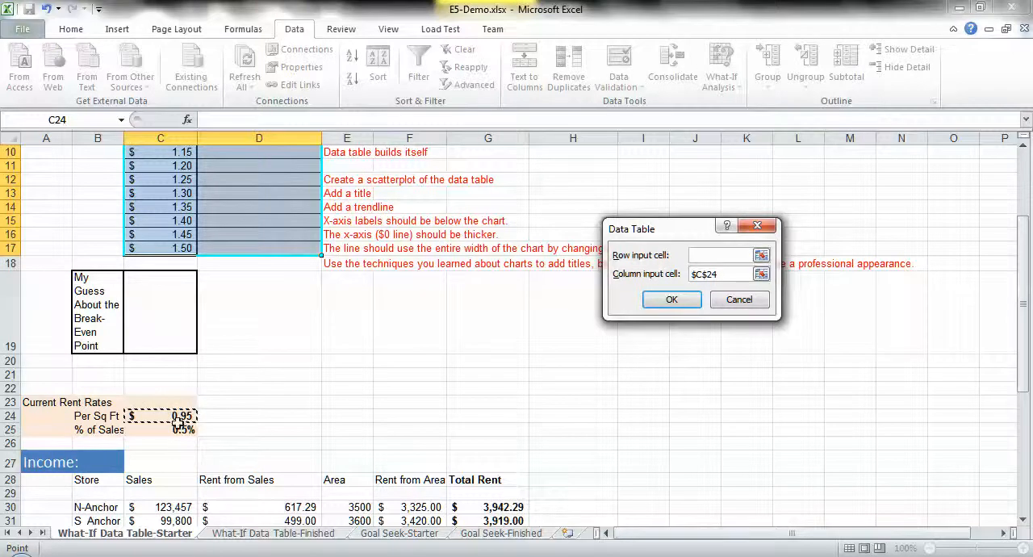
scroll(376, 408, "down", 9)
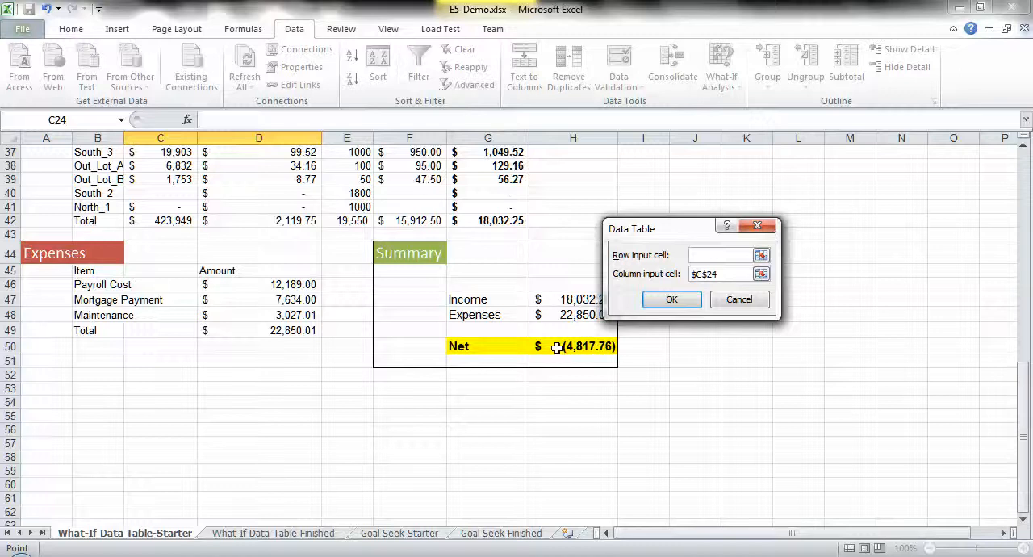
scroll(380, 304, "up", 4)
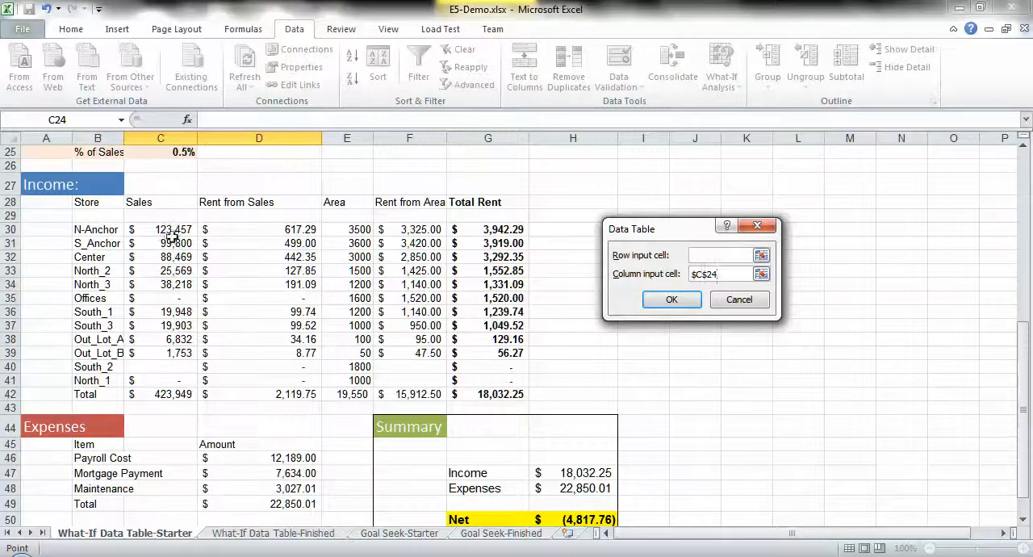
scroll(171, 235, "up", 2)
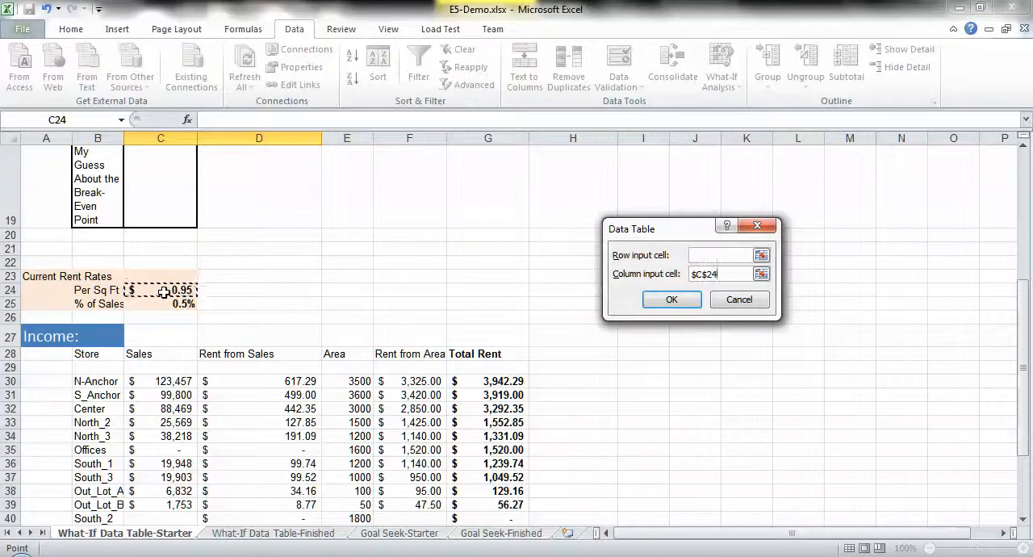
scroll(411, 327, "down", 6)
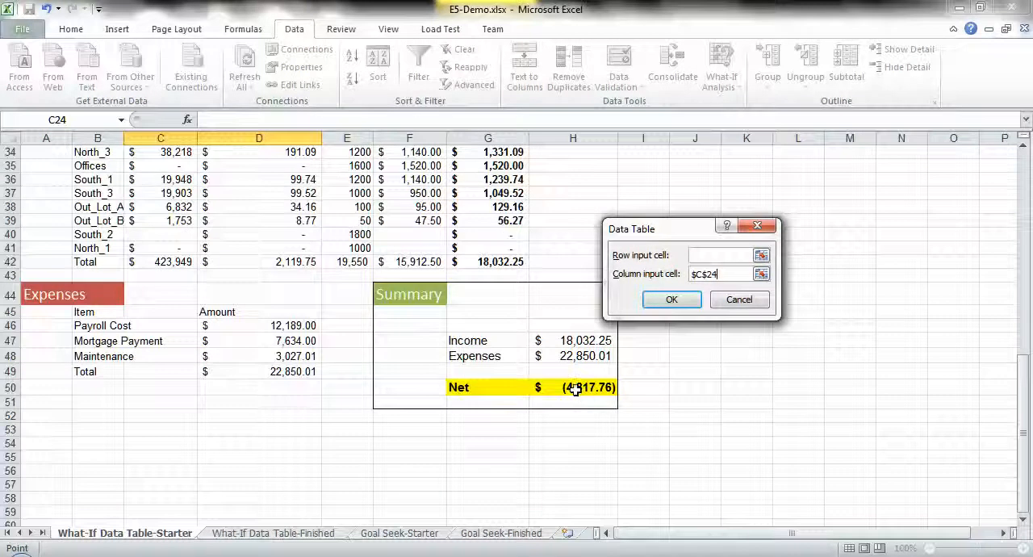
scroll(577, 375, "up", 10)
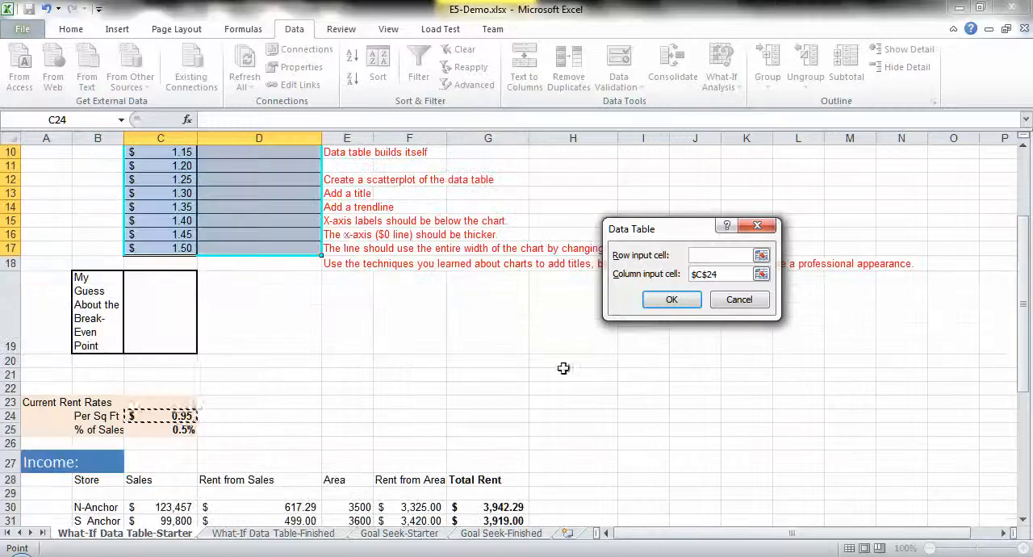
scroll(330, 256, "up", 1)
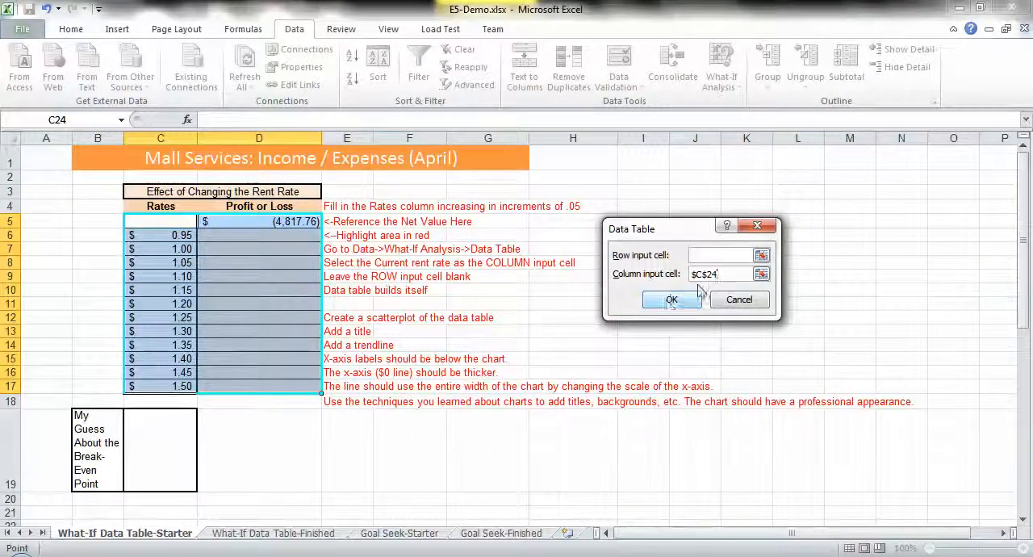
- Generate the data table with $C$24 as the column input cell and the row input cell left blank
left_click(673, 302)
scroll(359, 372, "down", 4)
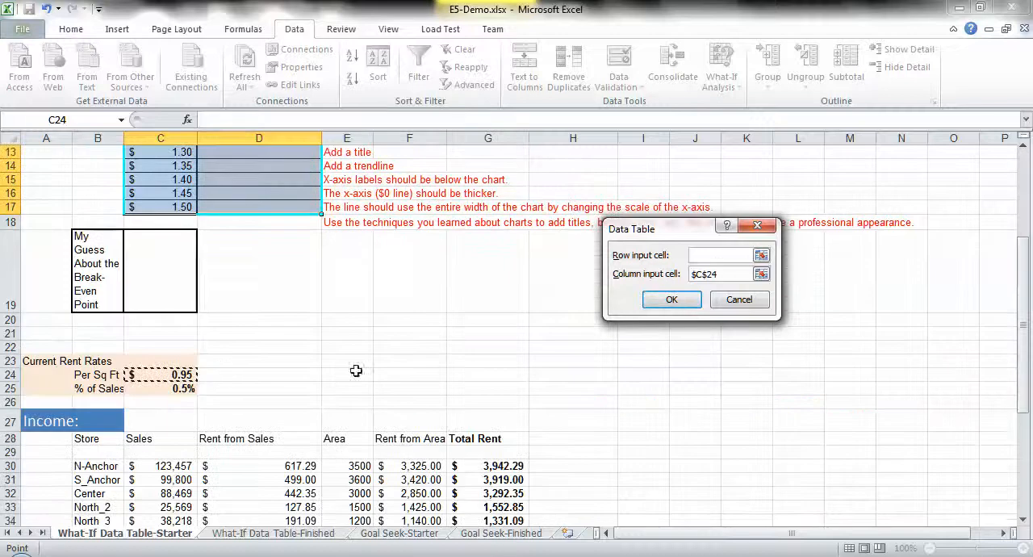
left_click(161, 375)
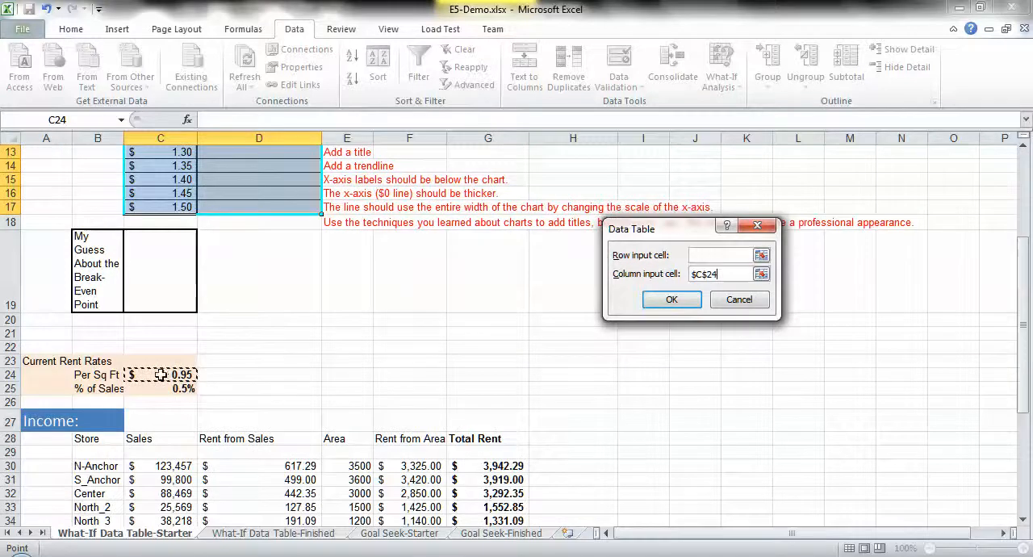
left_click(664, 300)
scroll(662, 299, "up", 3)
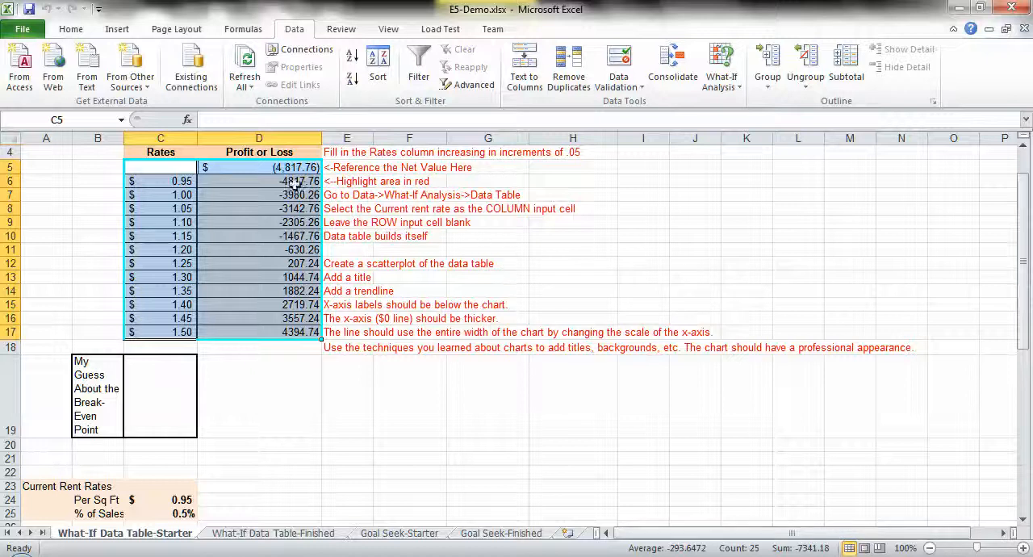
- Compare the Profit or Loss results at the 1.20 and 1.25 rates and enter 1.24 as the break-even guess in C19
left_click(271, 251)
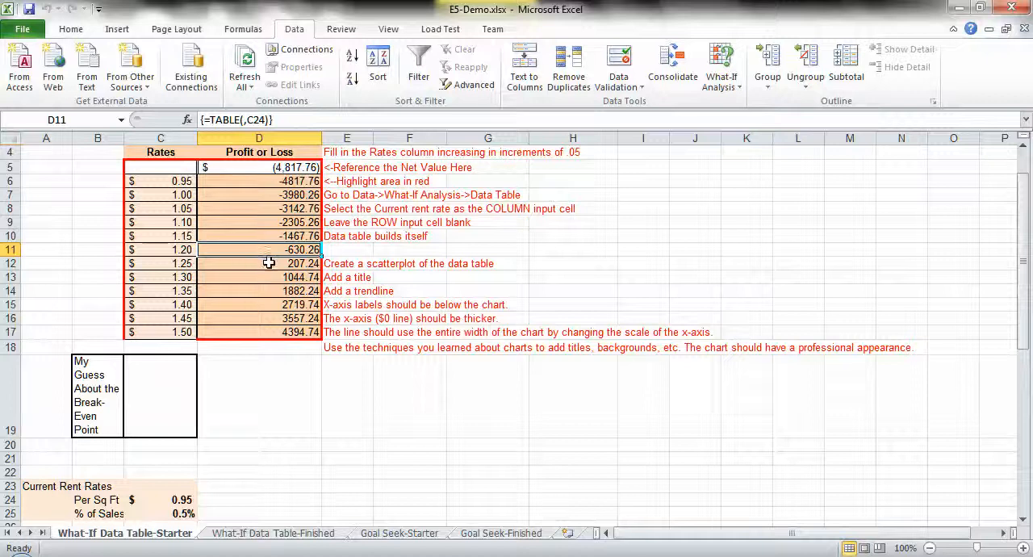
left_click(270, 265)
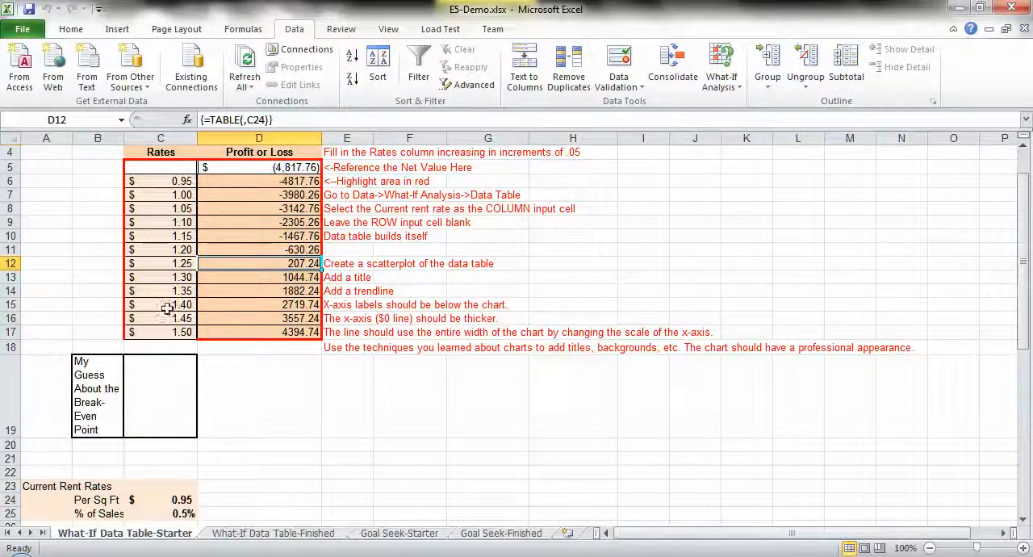
left_click(159, 264)
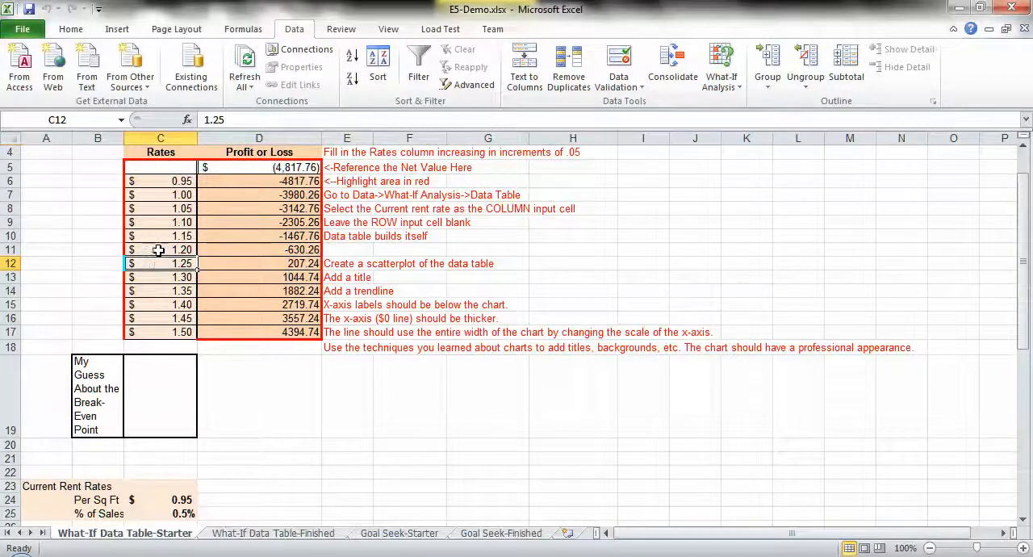
left_click(156, 250)
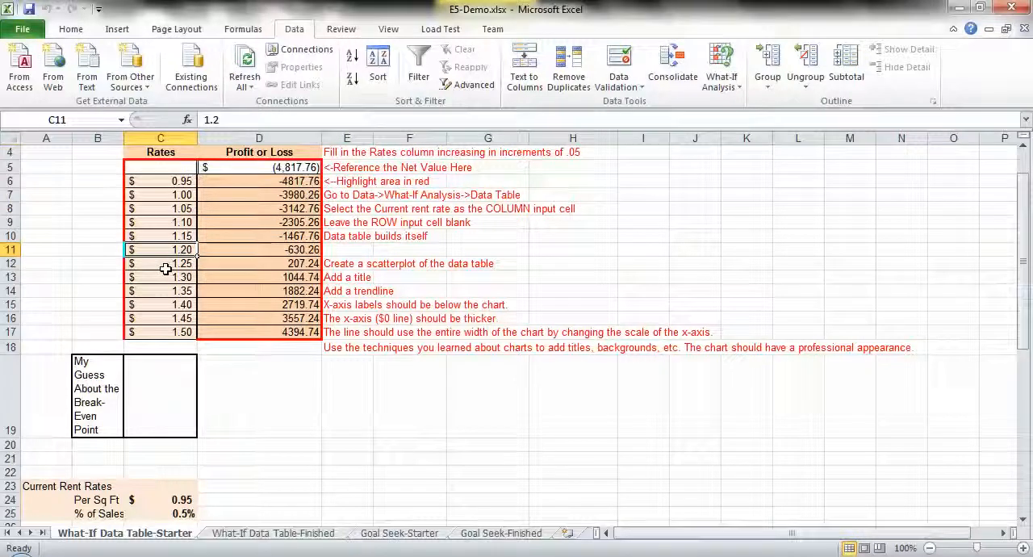
left_click(157, 265)
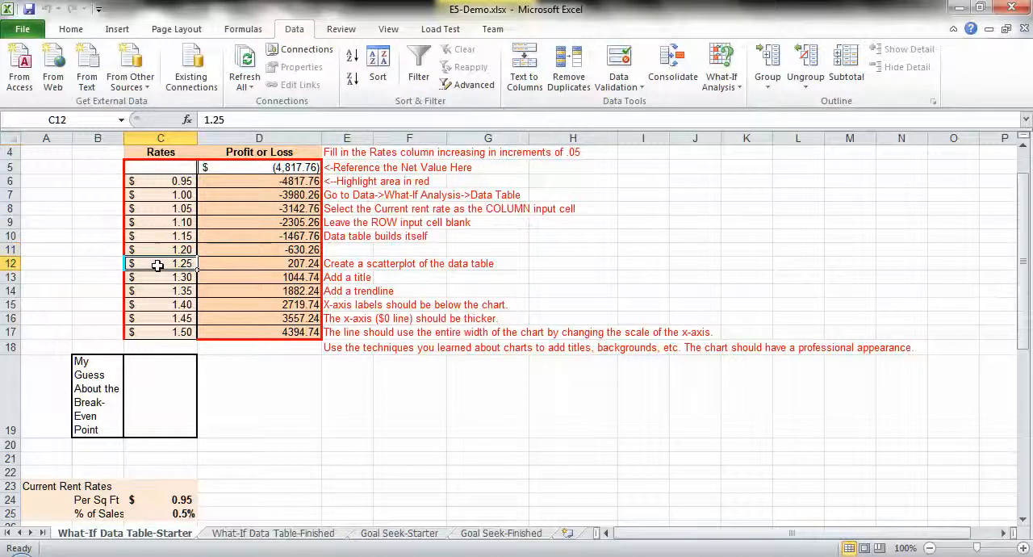
left_click(160, 412)
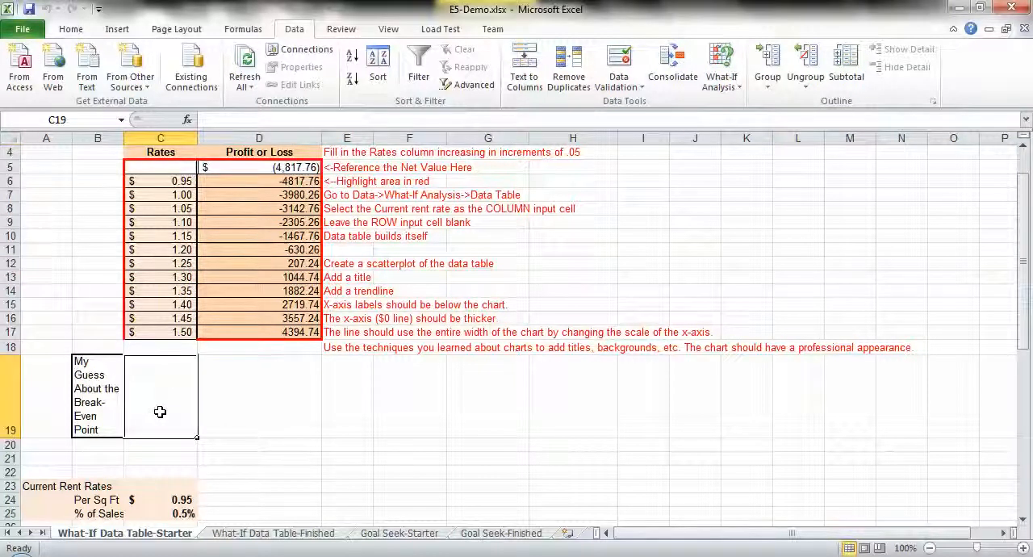
type("1.24")
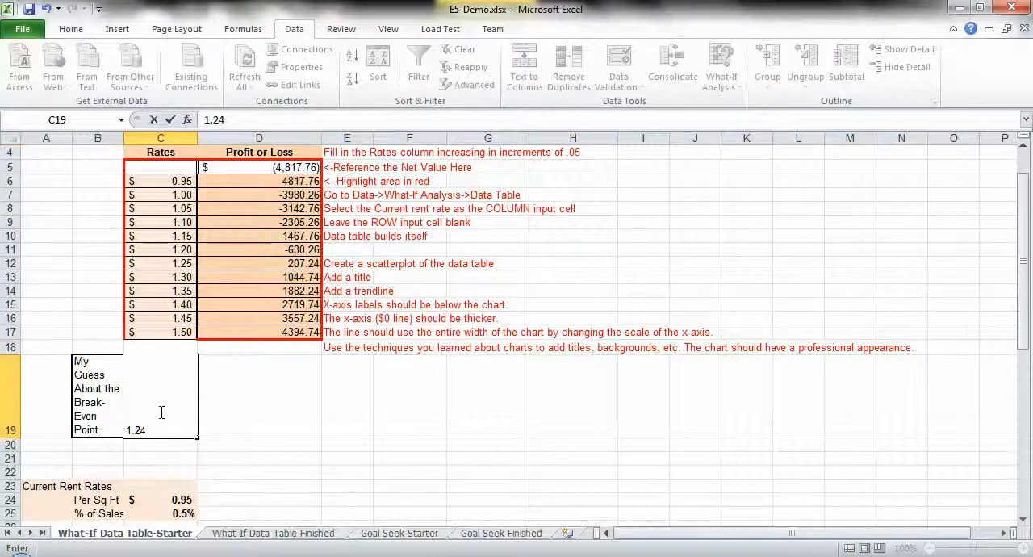
key("Return")
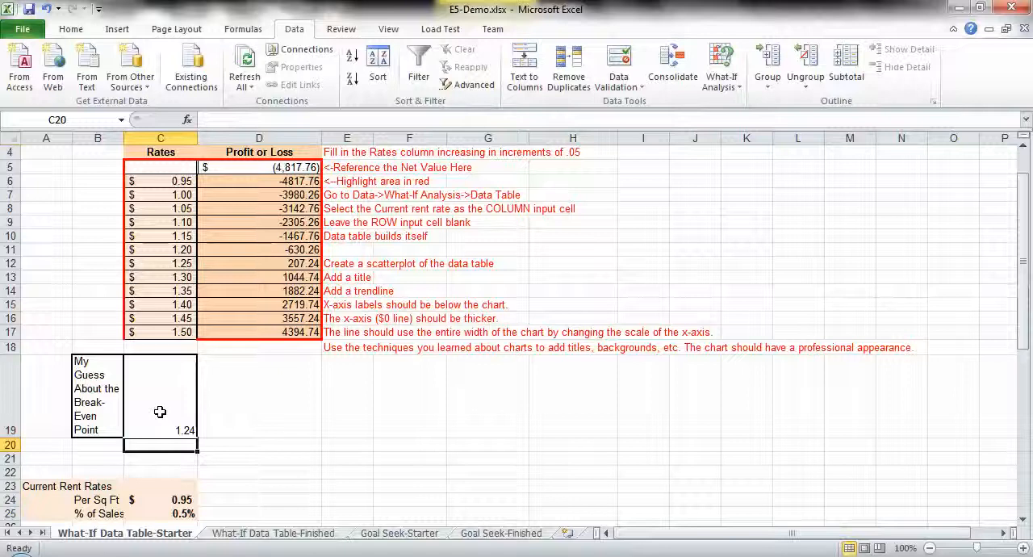
- Check the Profit or Loss values in D11 and D12 against the break-even guess, leaving the table deselected
left_click(255, 265)
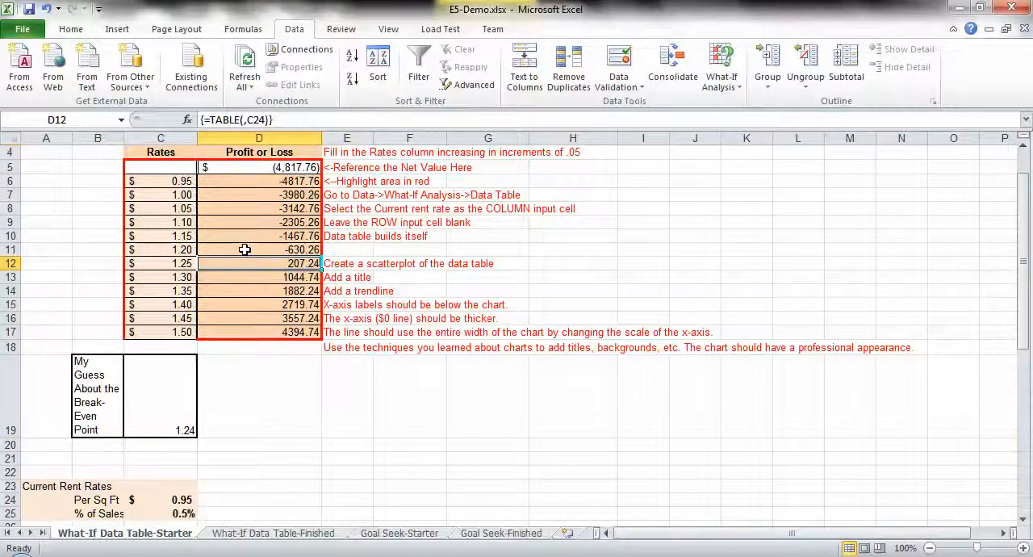
left_click(244, 250)
left_click(251, 264)
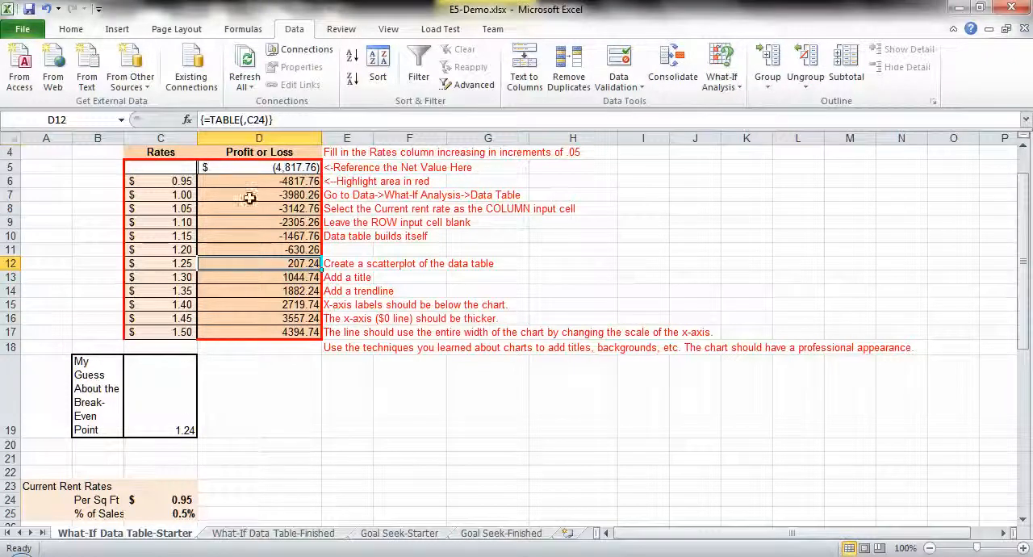
scroll(476, 274, "up", 2)
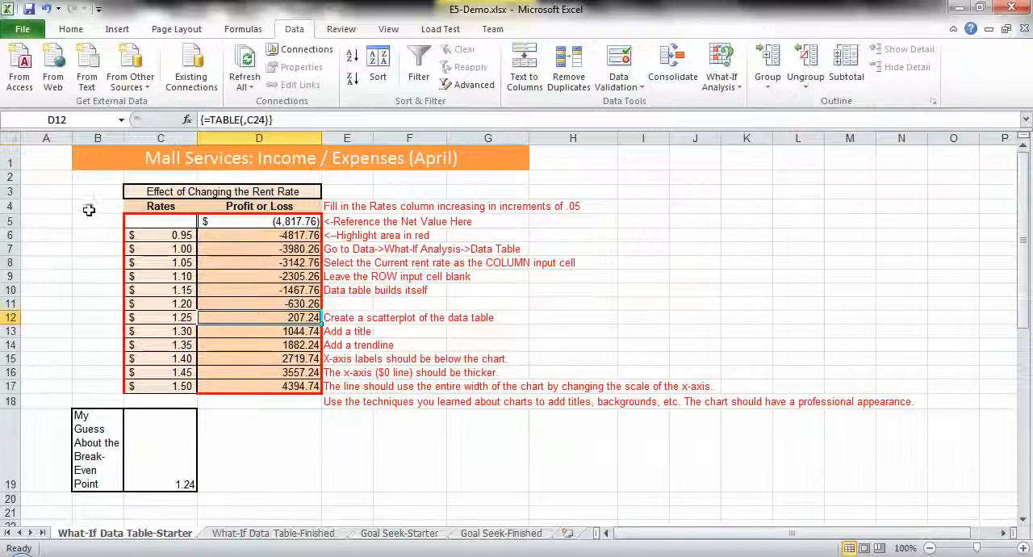
left_click(48, 192)
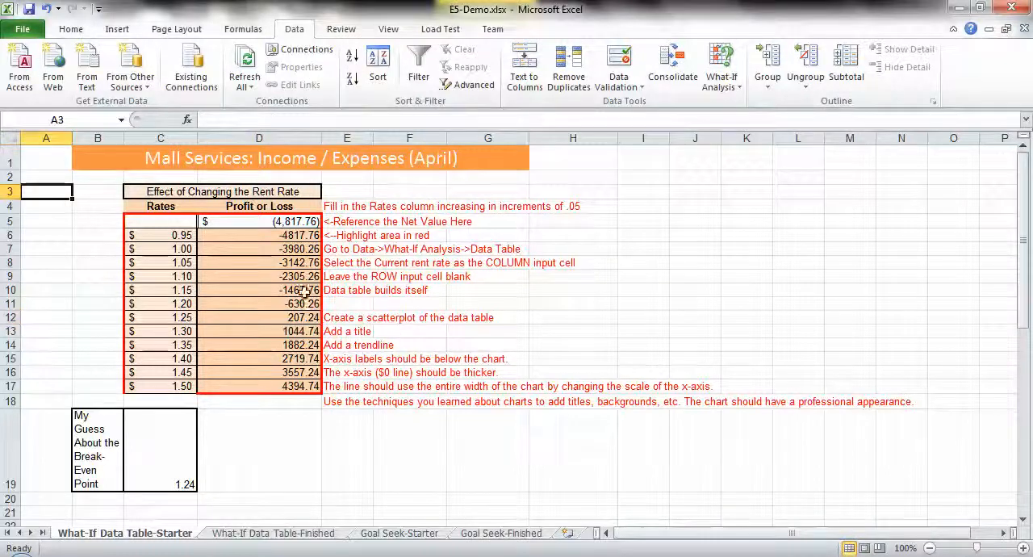